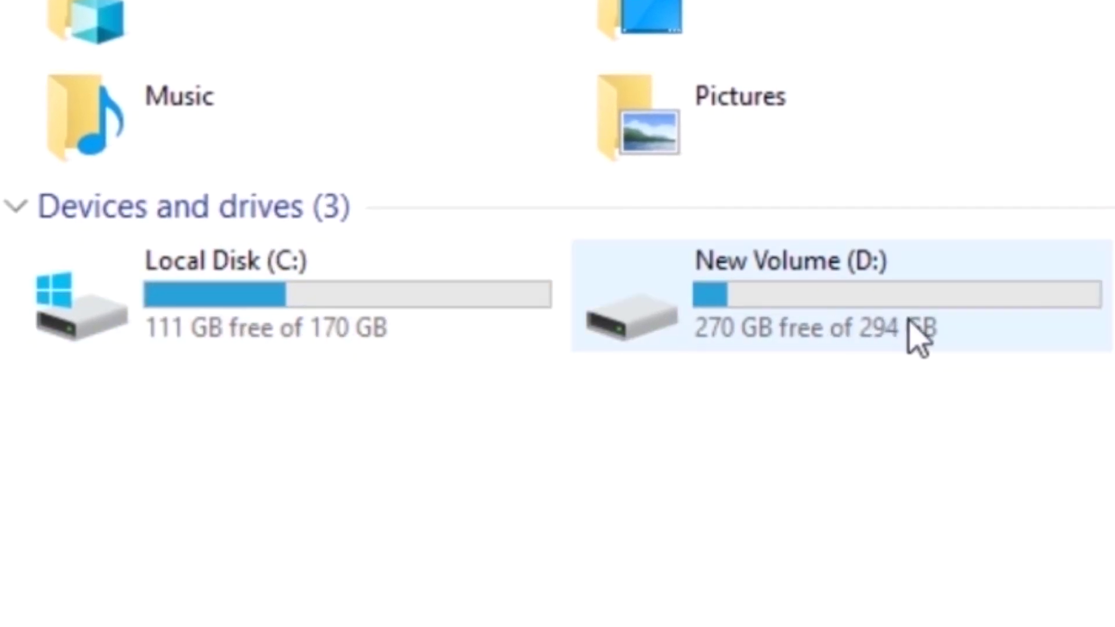
Open a File Explorer window and show the drives under This PC
mouse_move(935, 323)
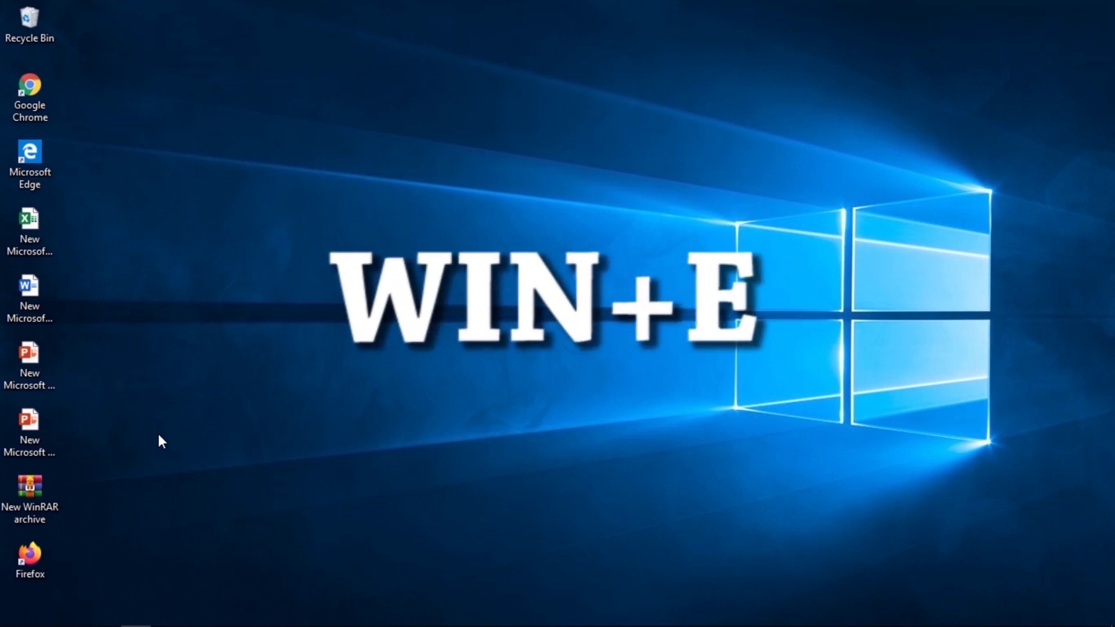
key(super+e)
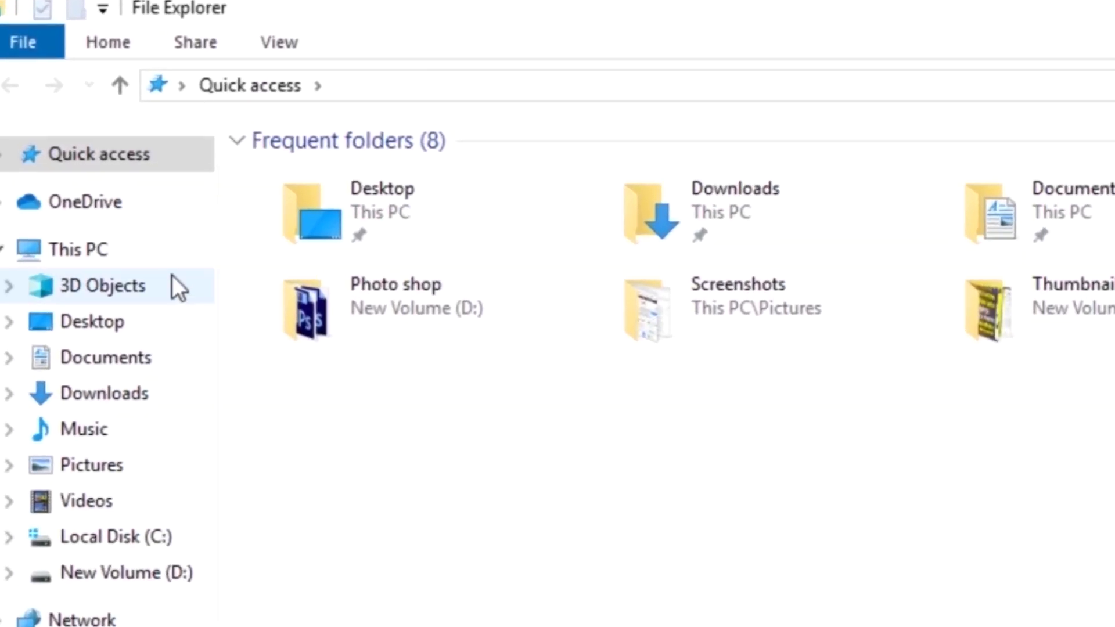
click(114, 249)
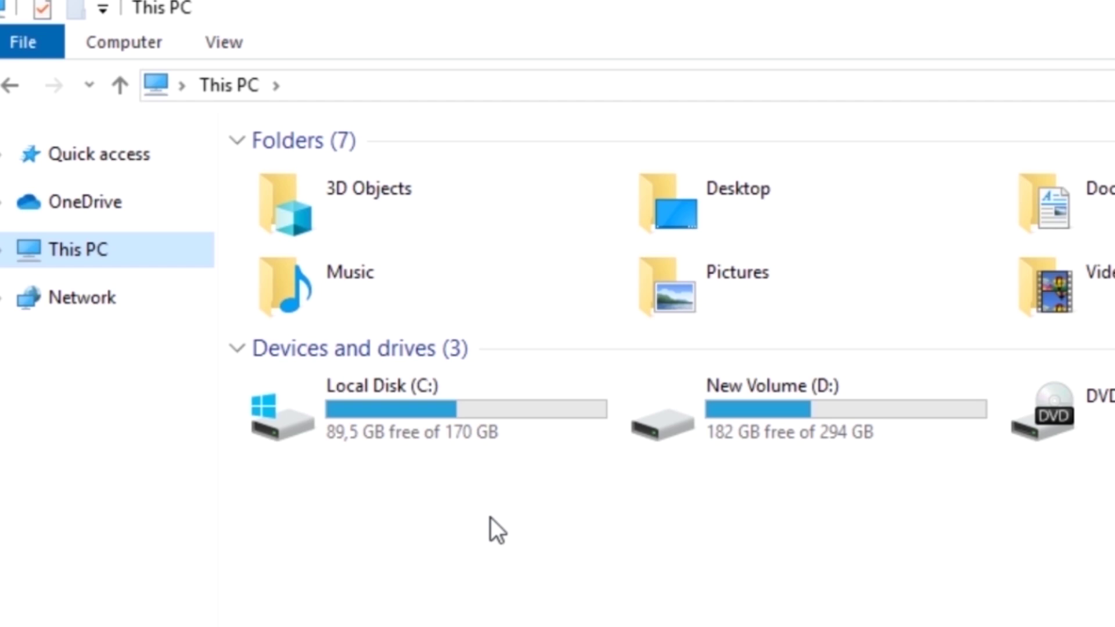
Open the Download folder inside Windows\SoftwareDistribution on Local Disk (C:)
double_click(393, 405)
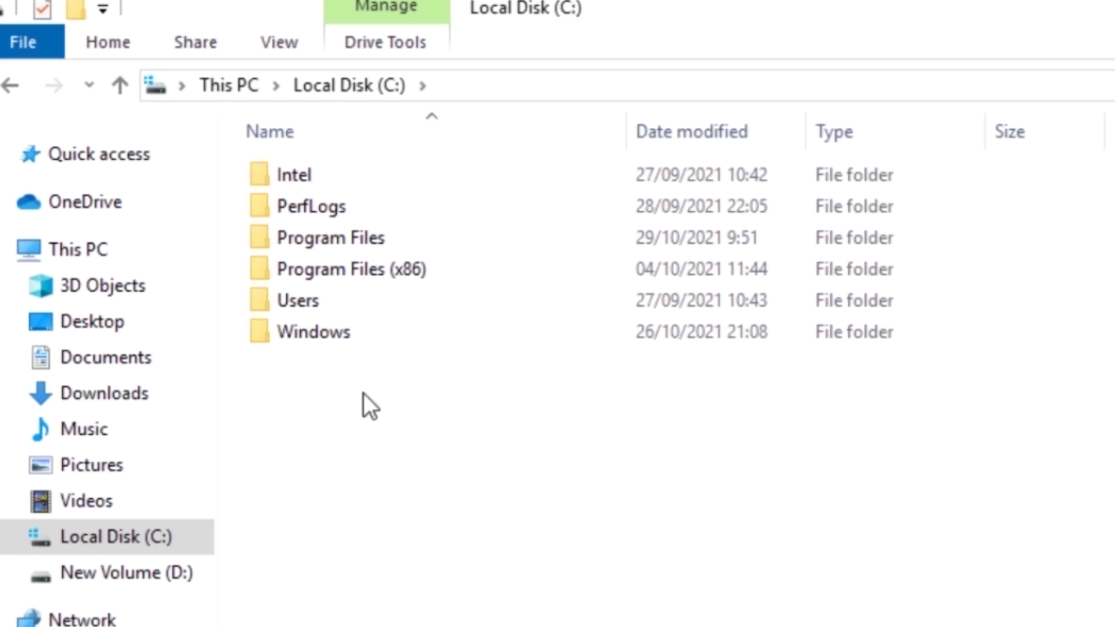
double_click(354, 332)
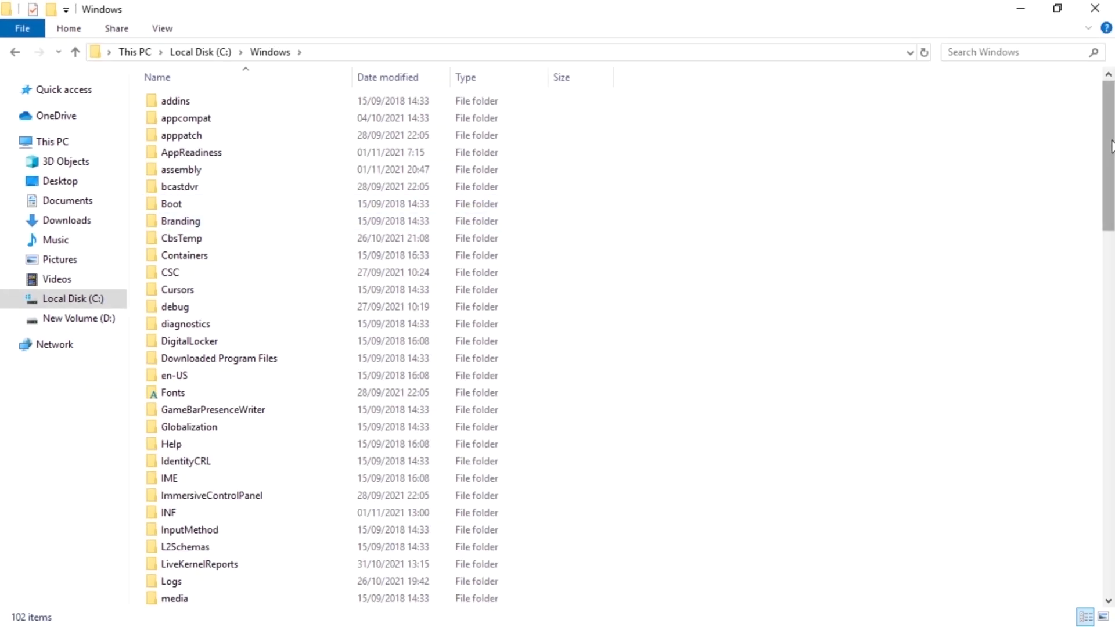
drag(1108, 131, 1112, 391)
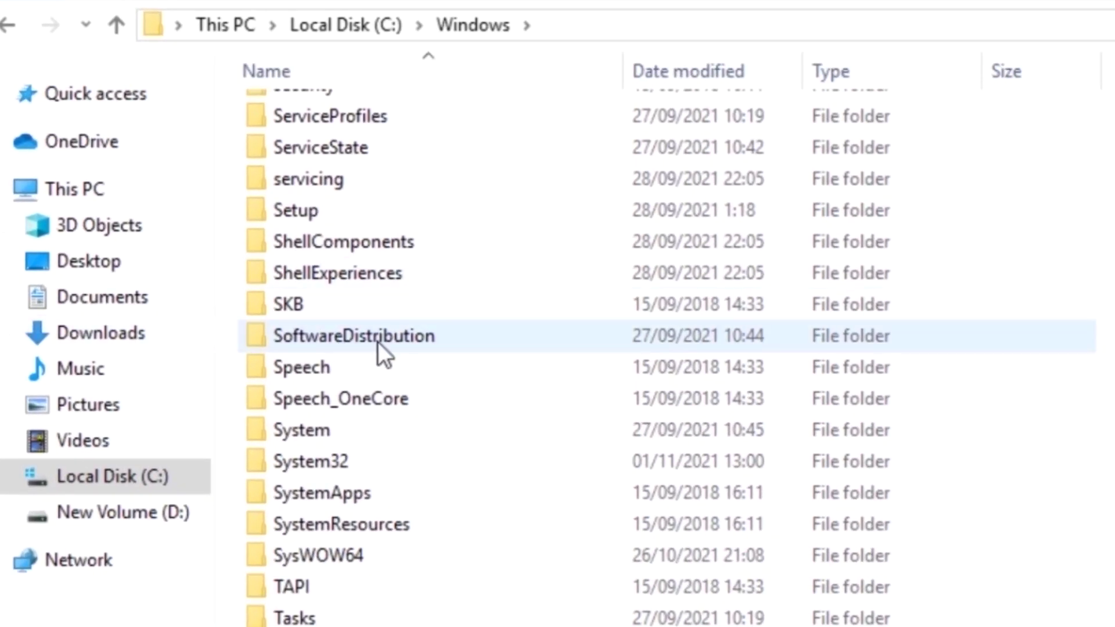
double_click(378, 343)
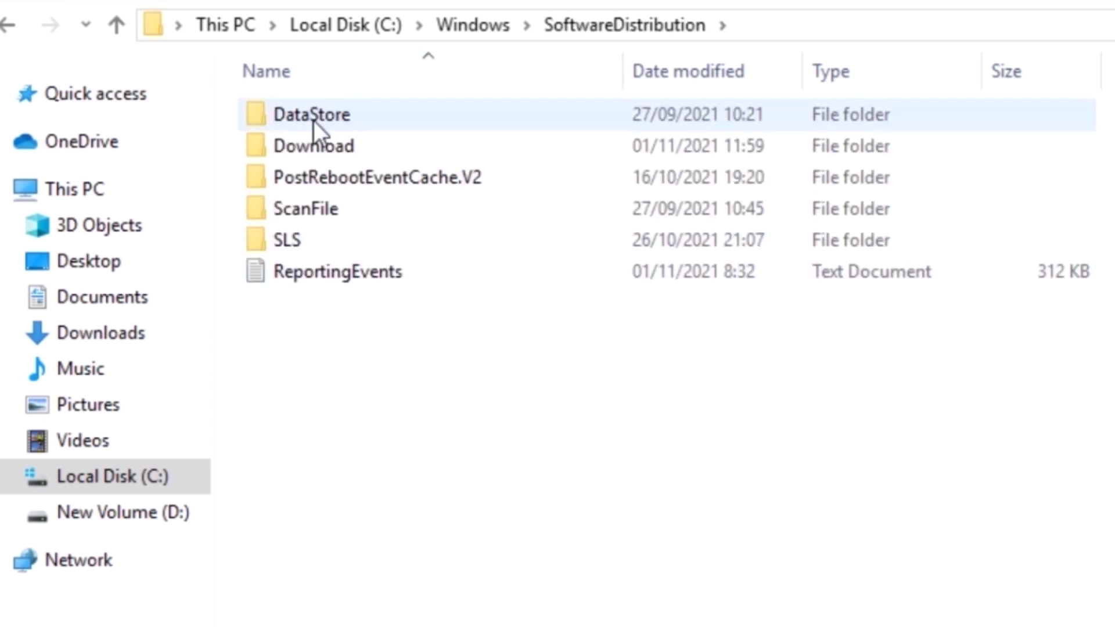
double_click(374, 151)
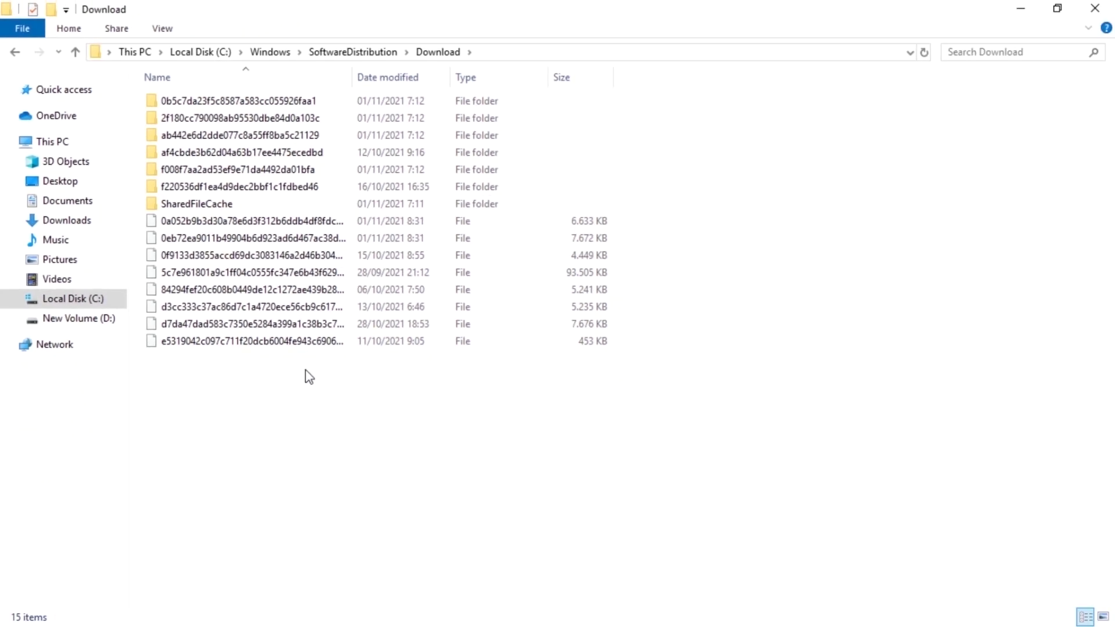
Delete everything in the SoftwareDistribution Download folder, skipping the items that need administrator permission
key(ctrl+a)
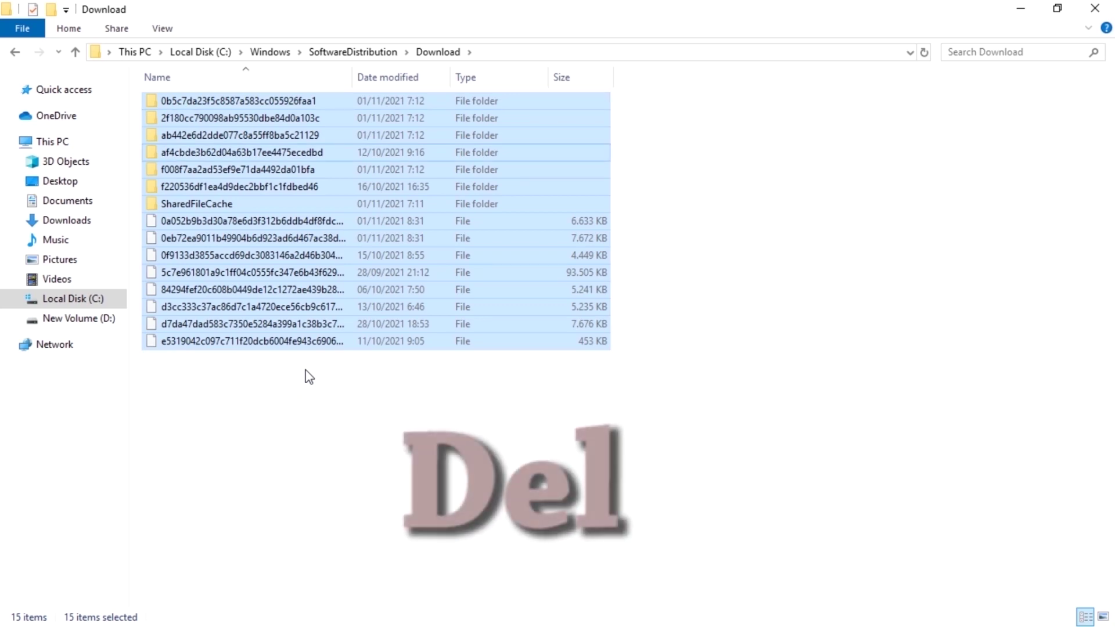
key(Delete)
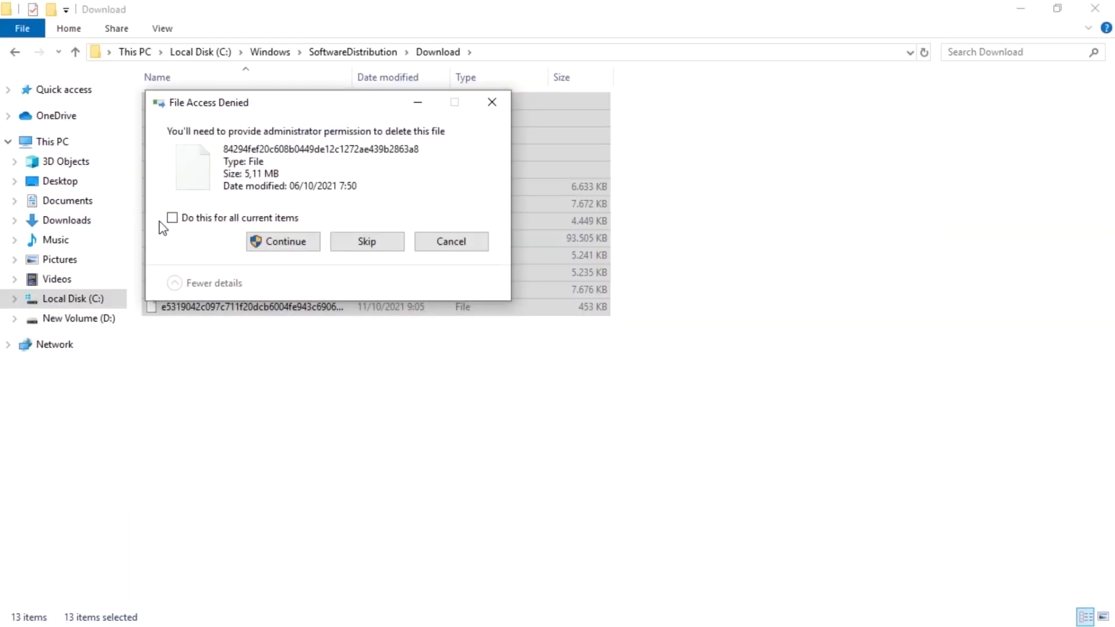
click(201, 332)
click(366, 242)
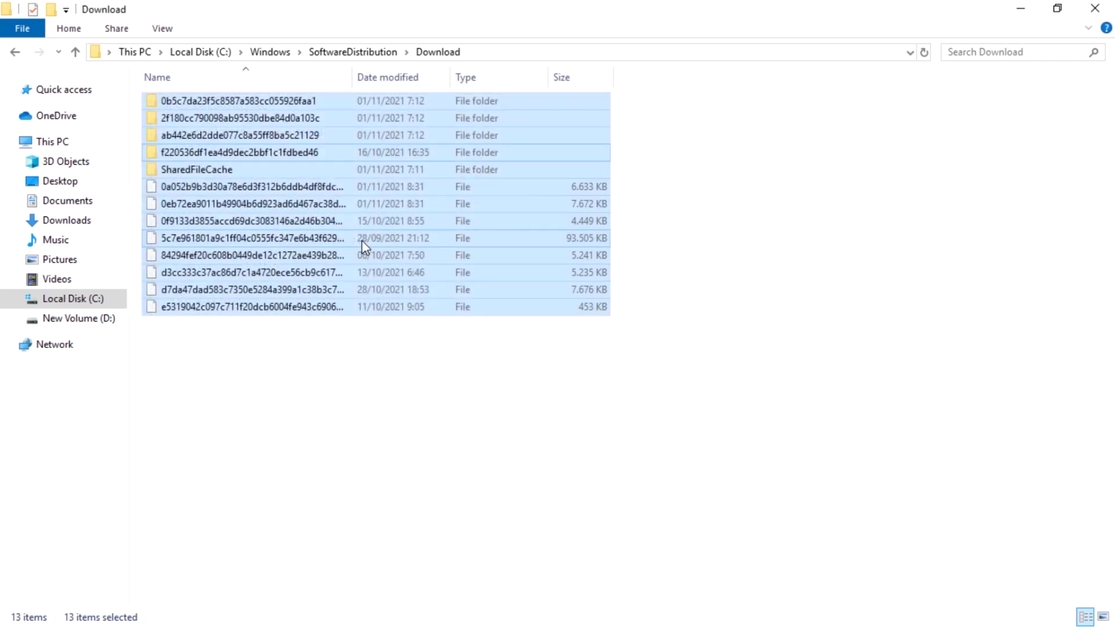
click(391, 426)
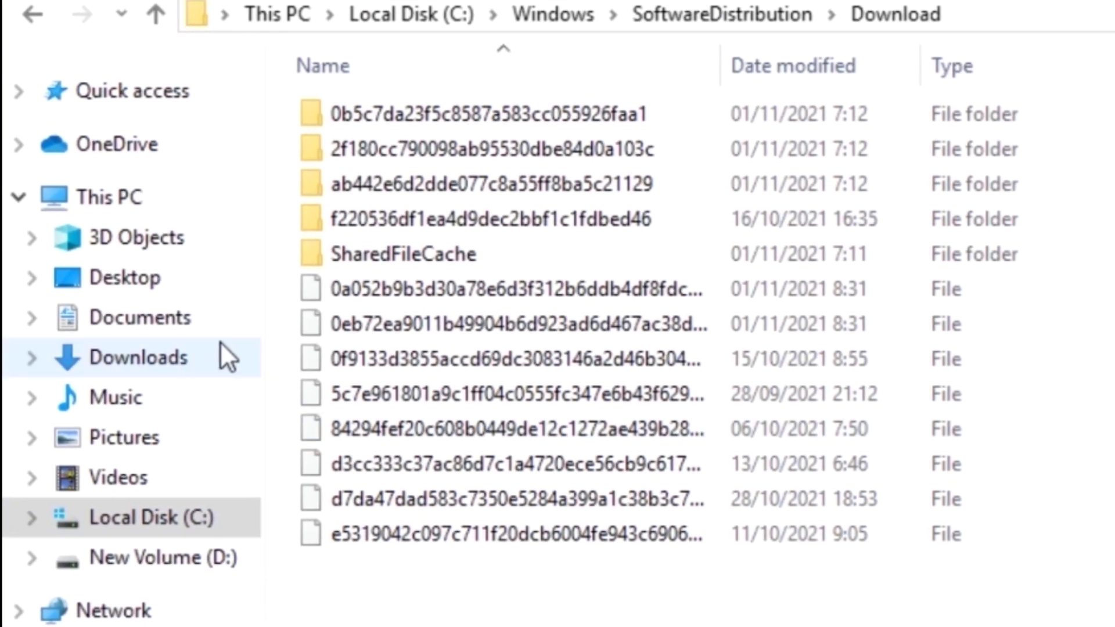
Look inside the 6.0 folder under Documents\Adobe\Premiere Pro for leftover Premiere files
click(183, 321)
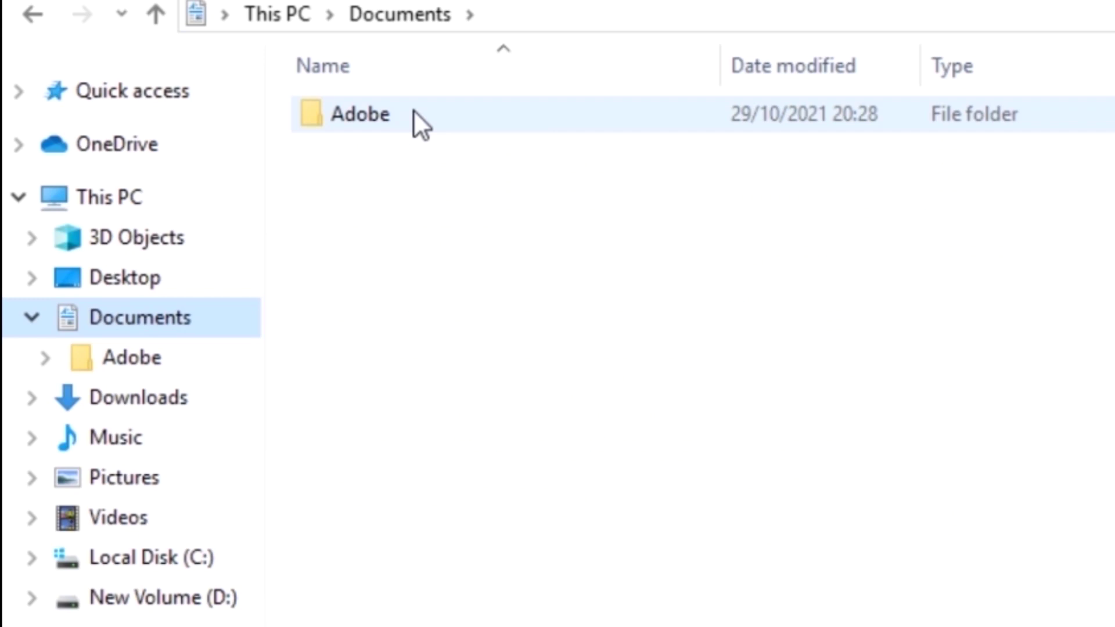
double_click(414, 112)
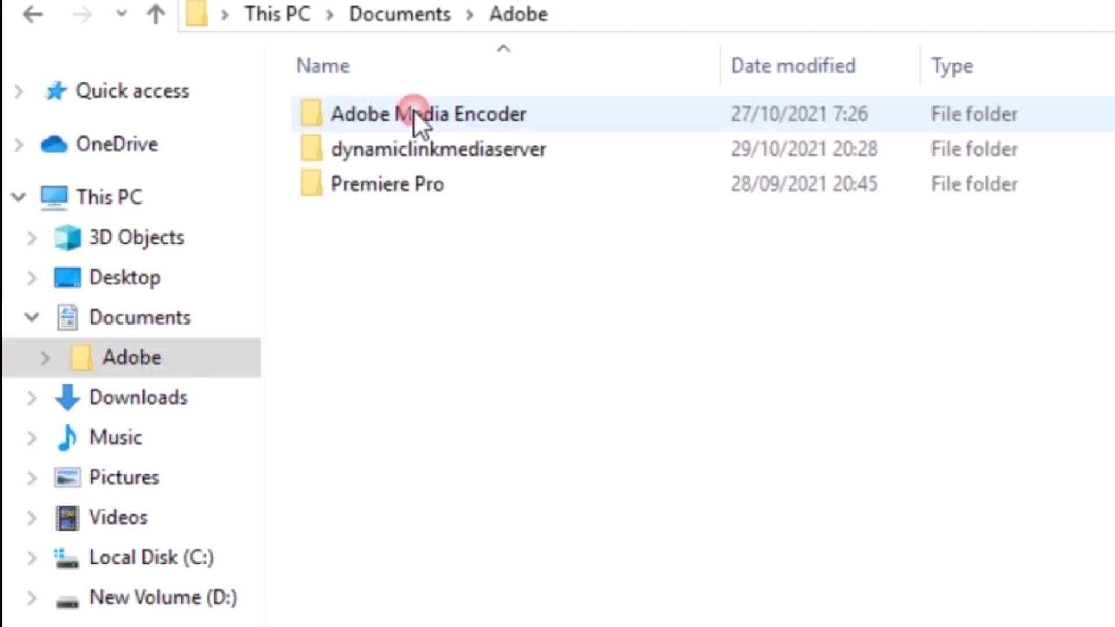
double_click(392, 201)
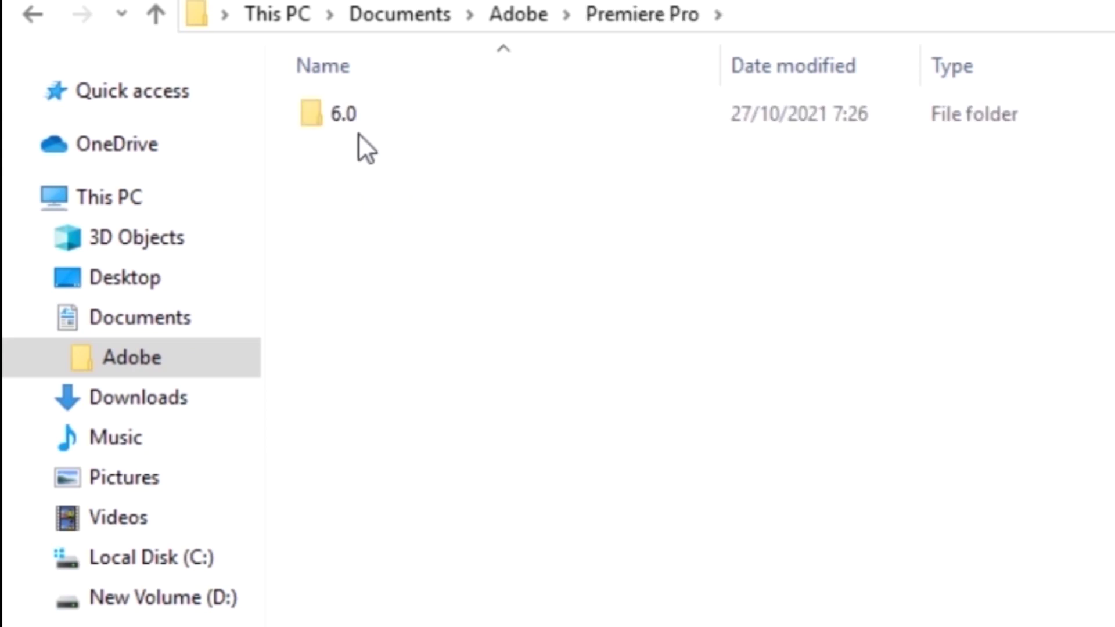
double_click(356, 117)
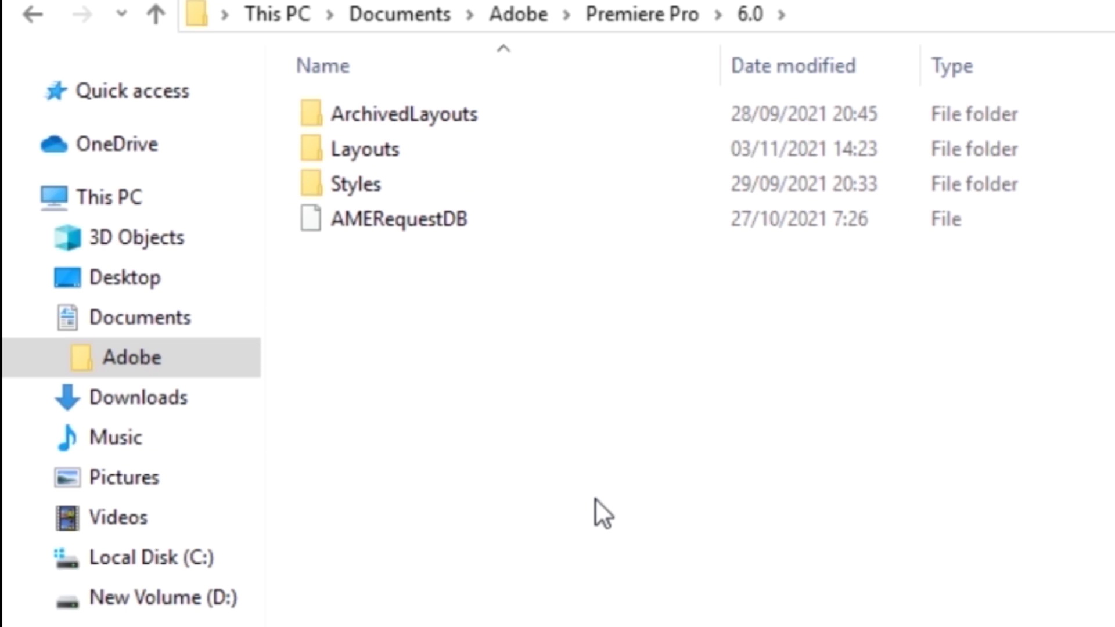
Open the Adobe Premiere Pro Auto-Save folder inside the Adobe folder on New Volume (D:)
click(191, 599)
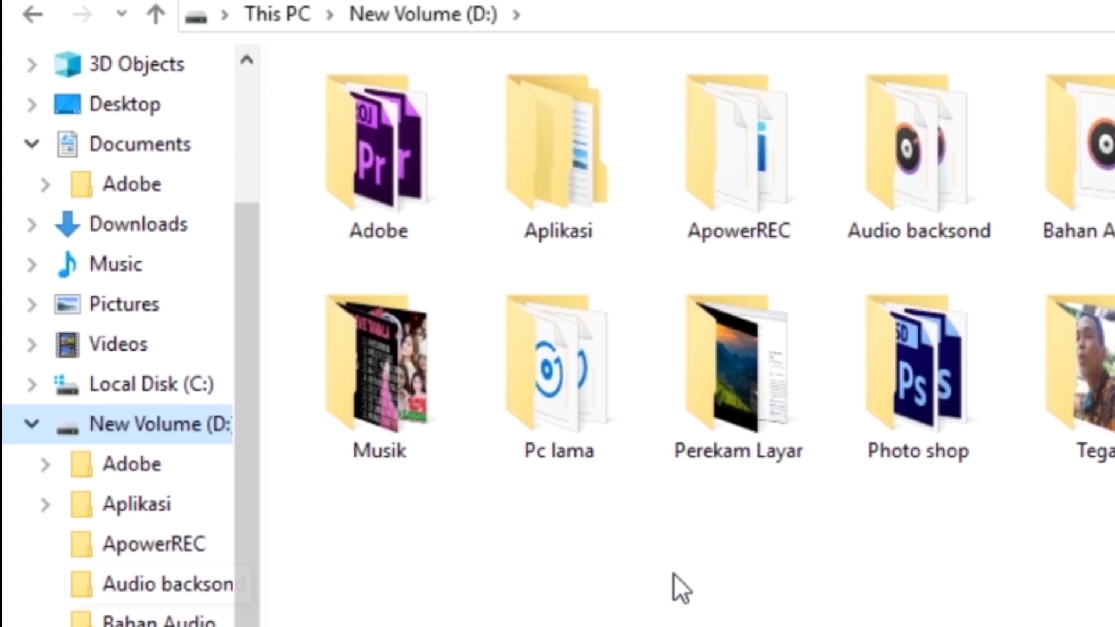
double_click(381, 120)
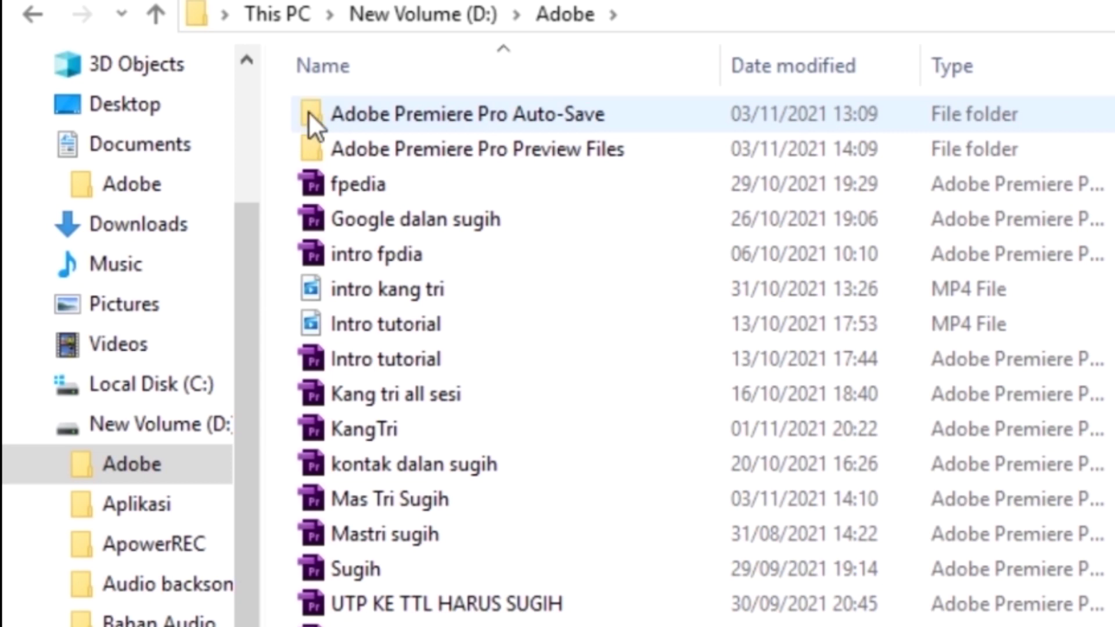
mouse_move(319, 111)
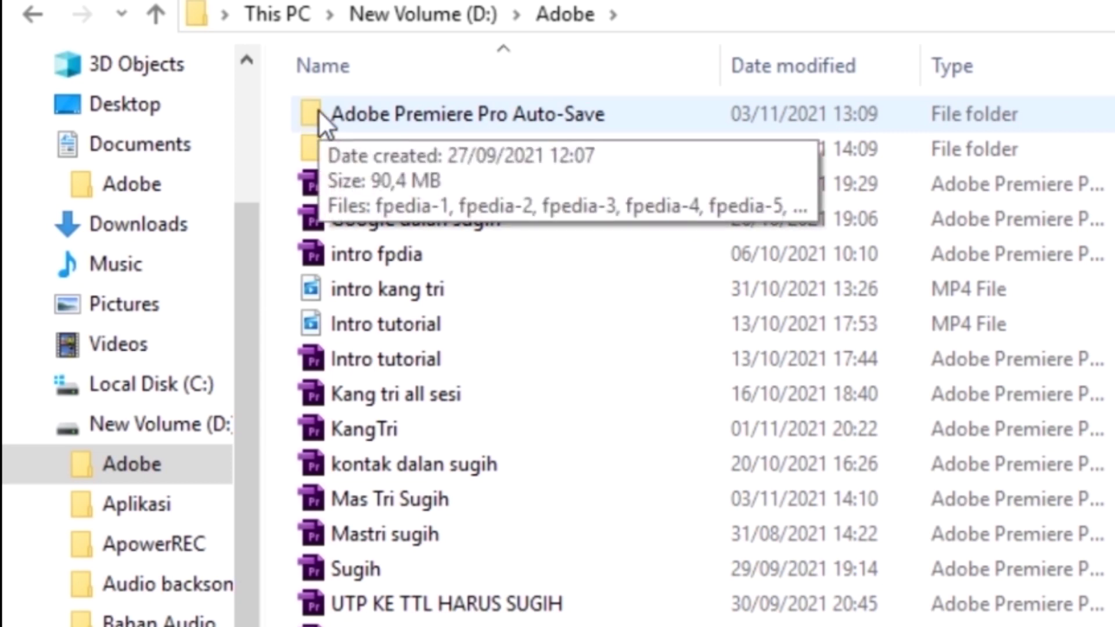
double_click(459, 111)
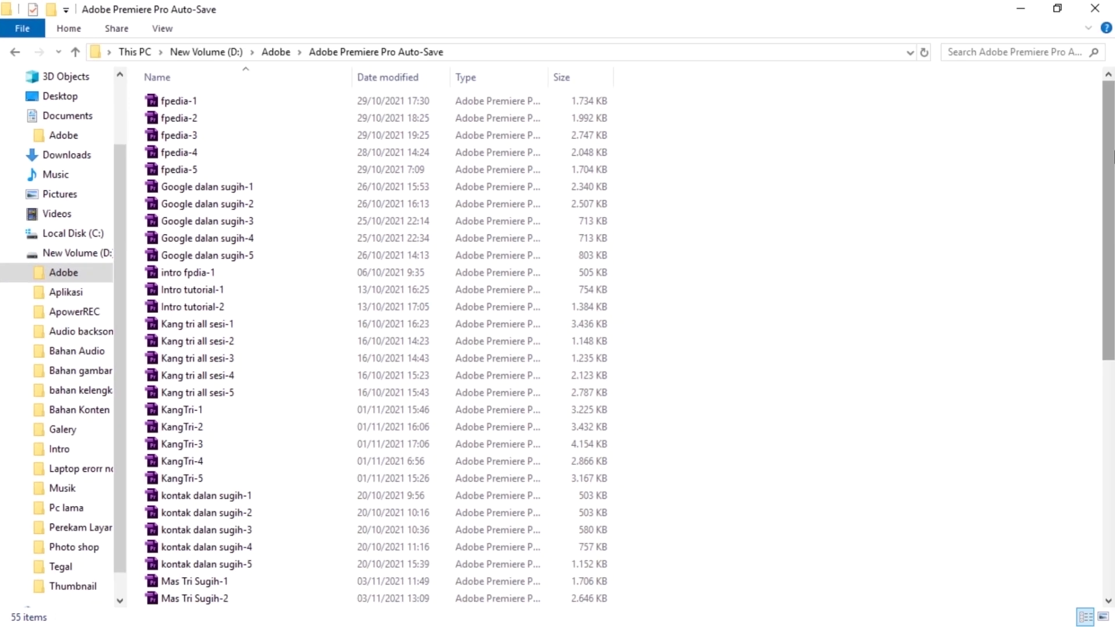
Review the auto-saved Premiere projects and delete all of them from the Auto-Save folder
scroll(1113, 157, down, 8)
scroll(1078, 99, up, 8)
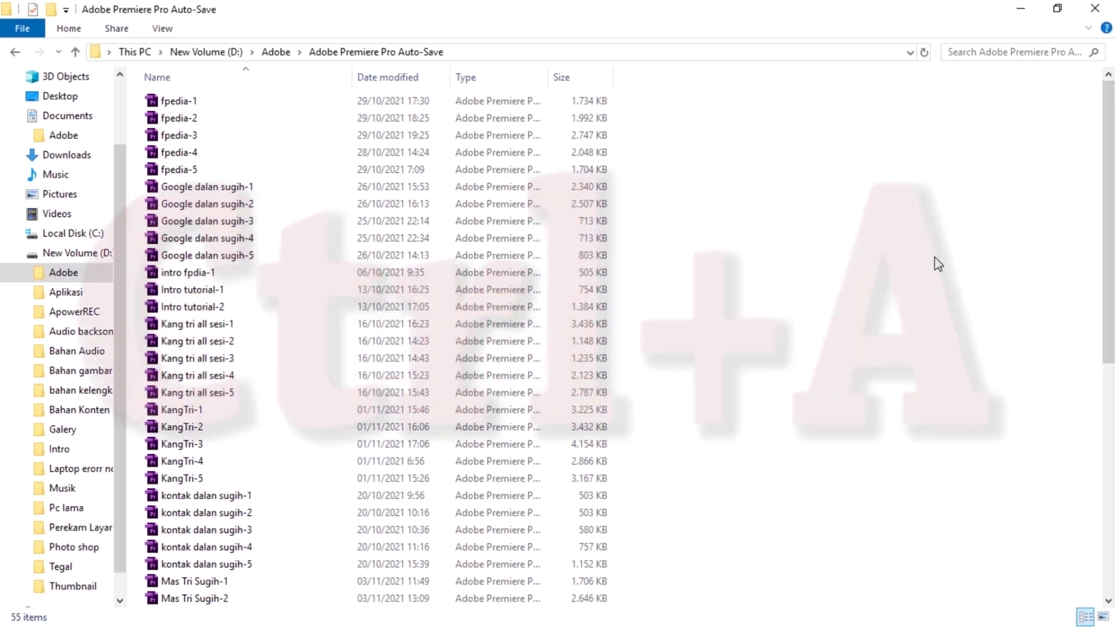
key(ctrl+a)
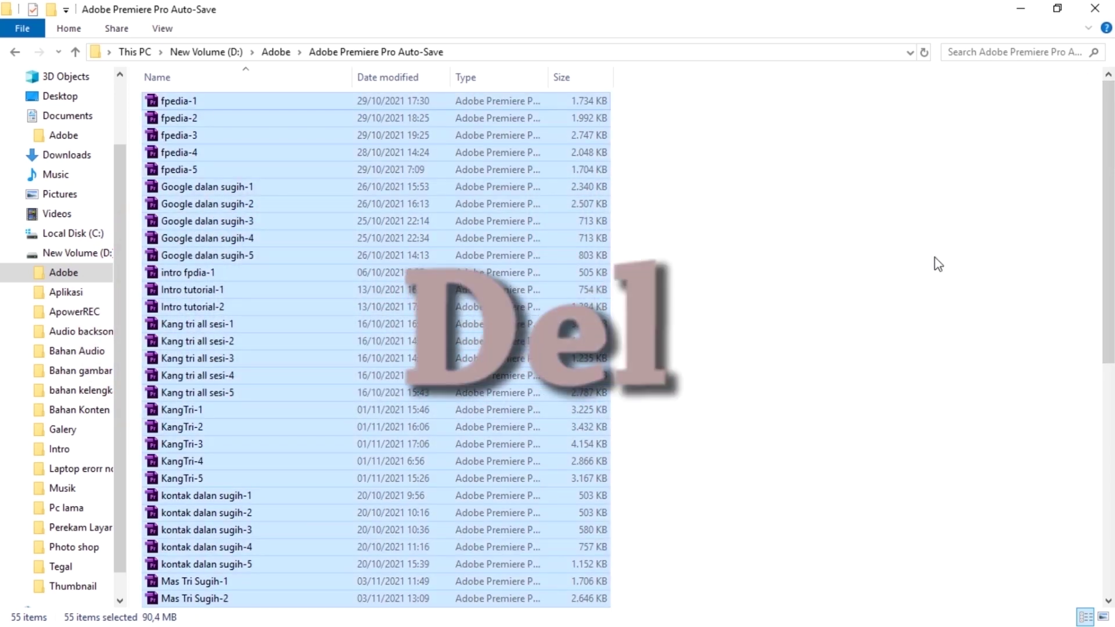
key(Delete)
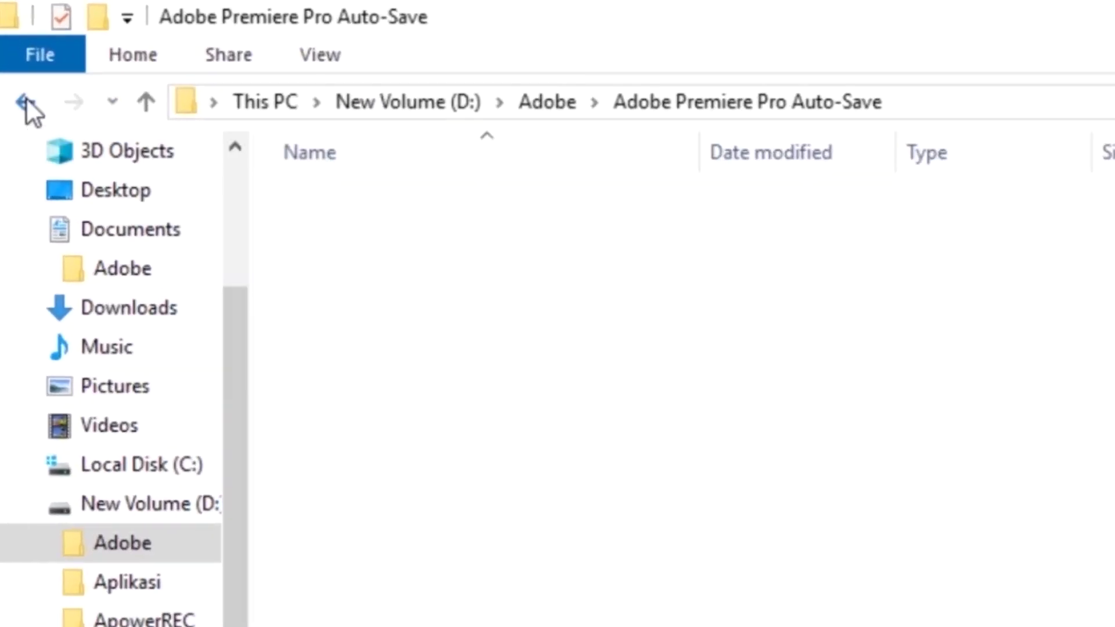
Permanently delete all the .PRV folders in Adobe Premiere Pro Preview Files and close the File Explorer window
click(25, 102)
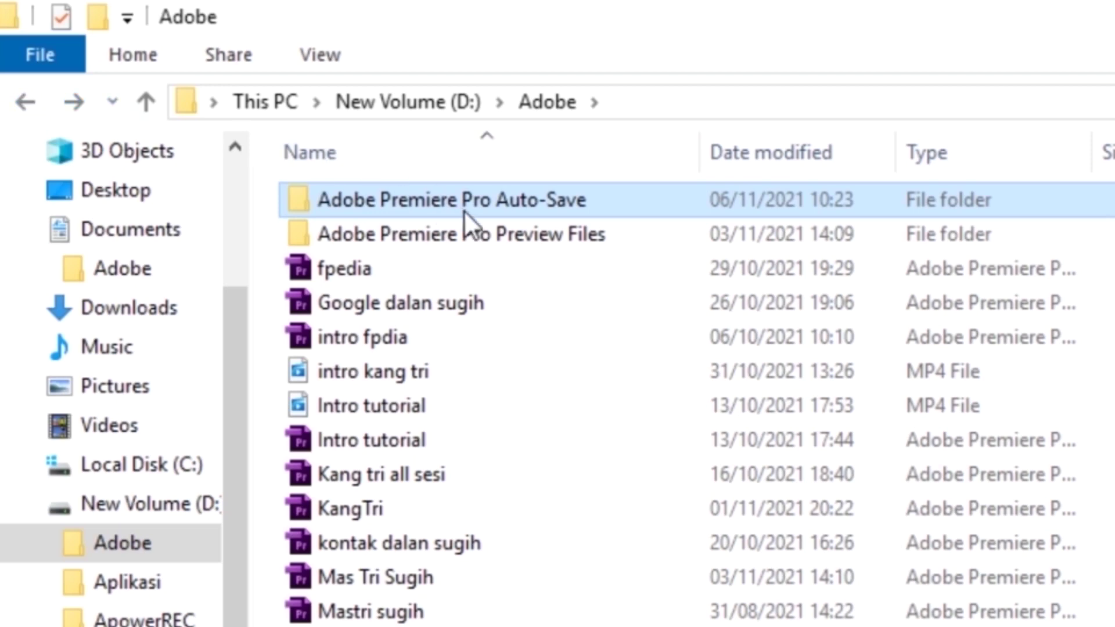
double_click(471, 231)
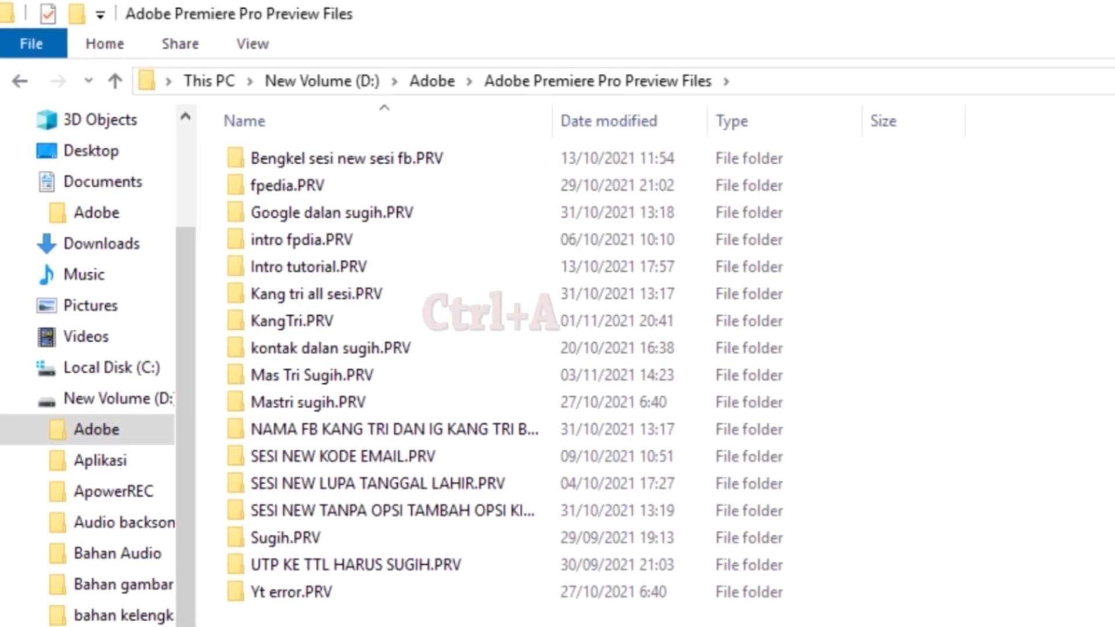
key(ctrl+a)
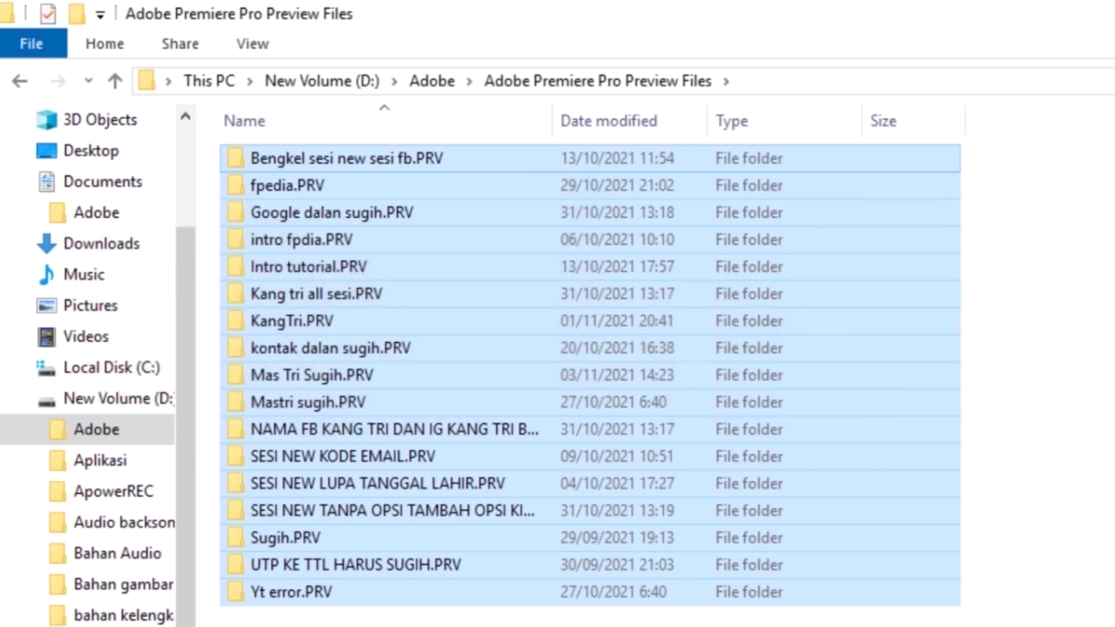
key(Delete)
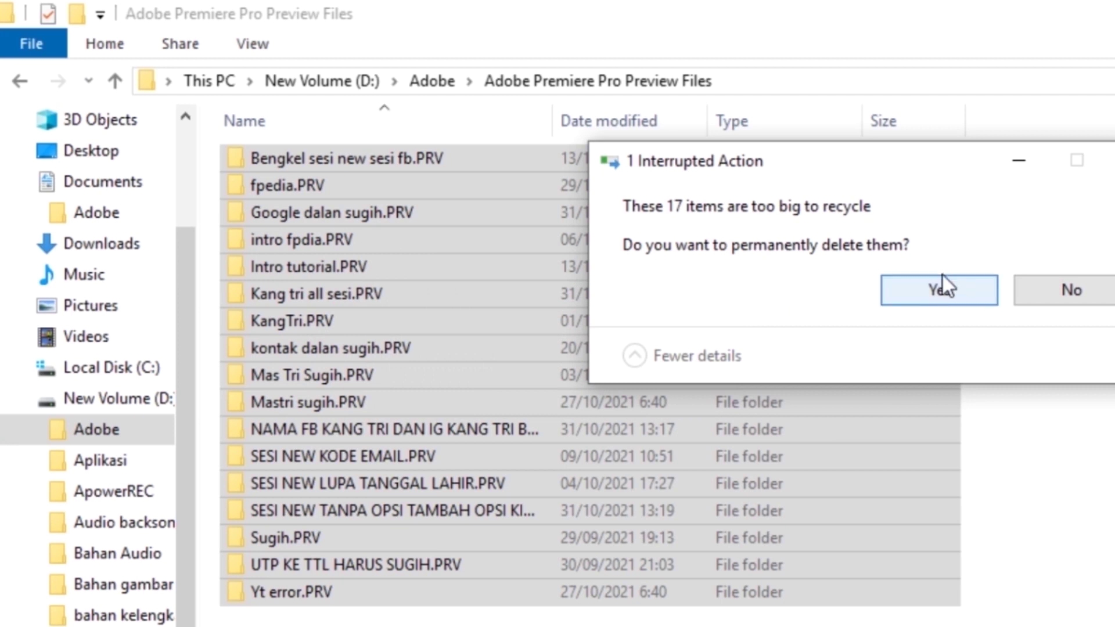
click(947, 289)
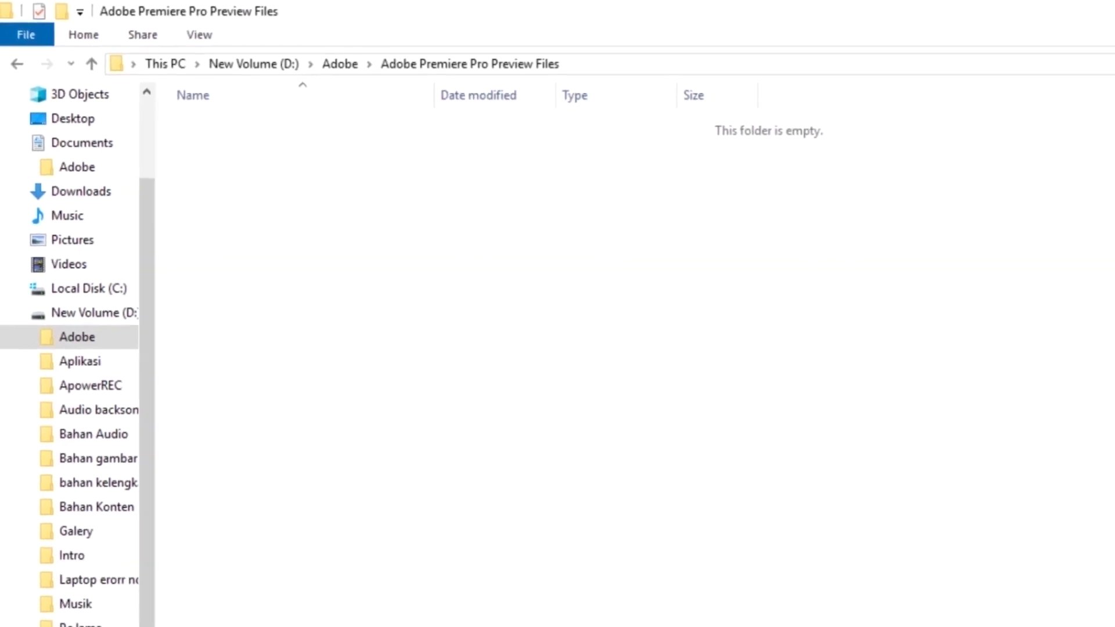
click(1106, 7)
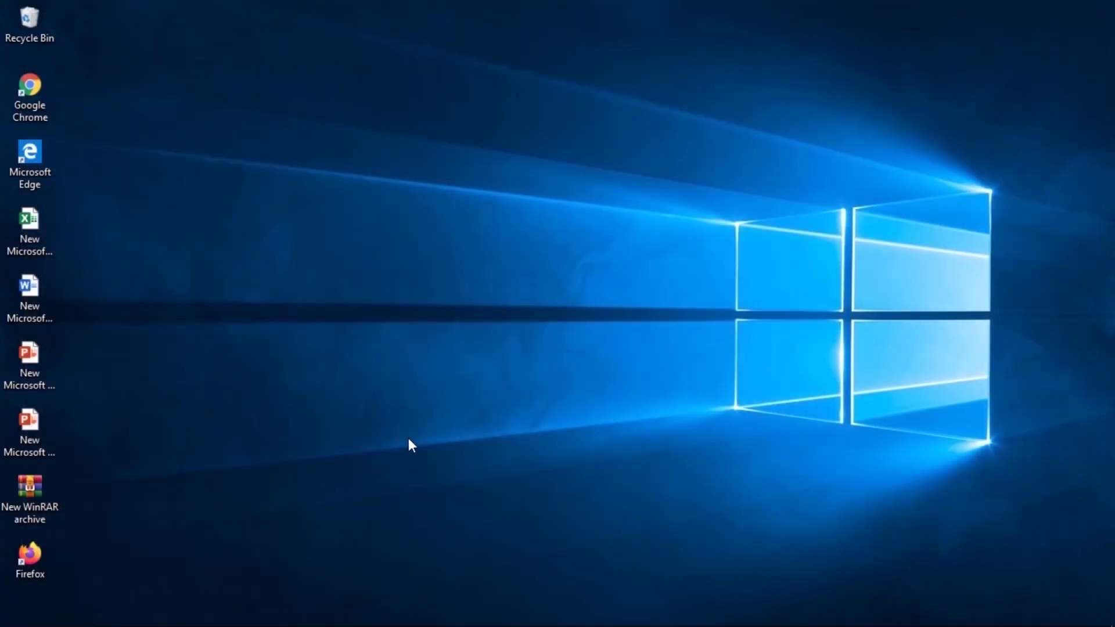
Check the free space of New Volume (D:) under This PC in a new File Explorer window and close it
mouse_move(166, 623)
key(super+e)
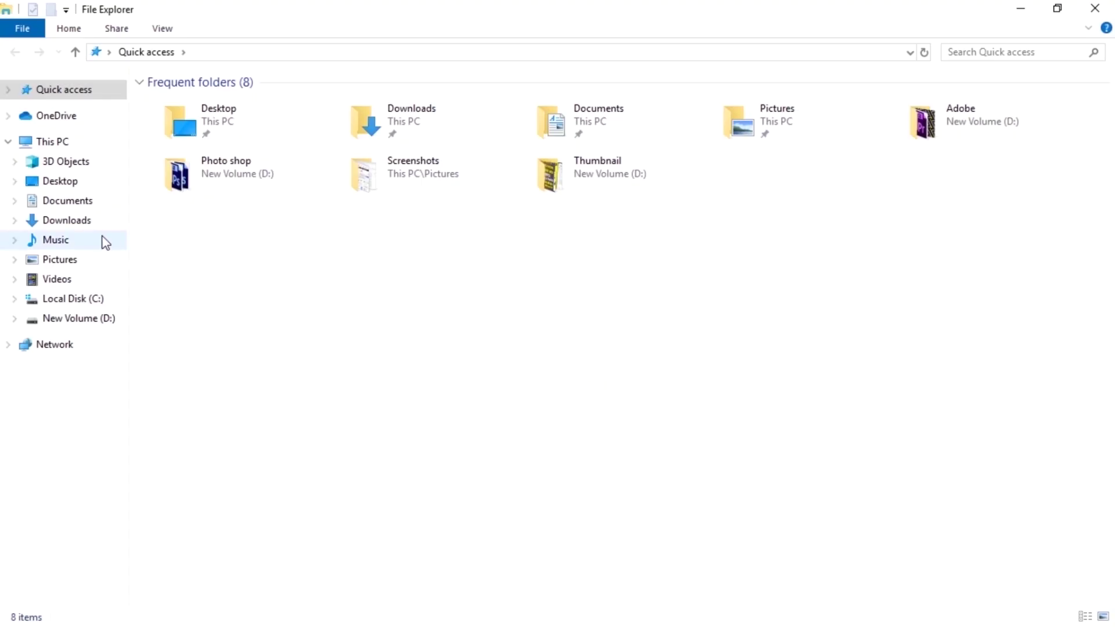
double_click(63, 145)
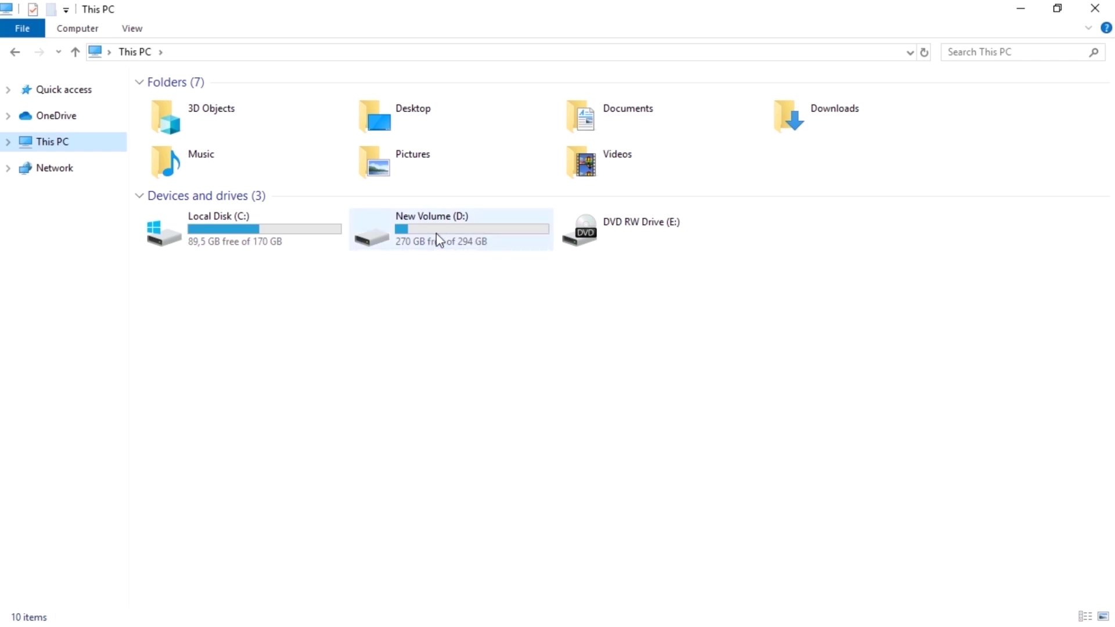
mouse_move(443, 240)
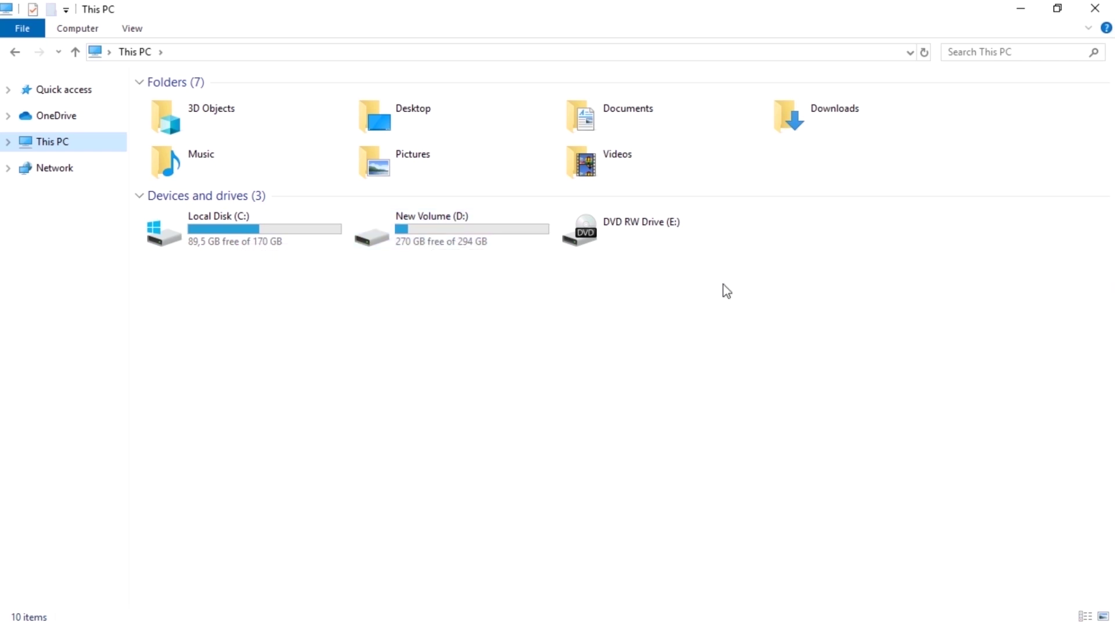
click(1106, 9)
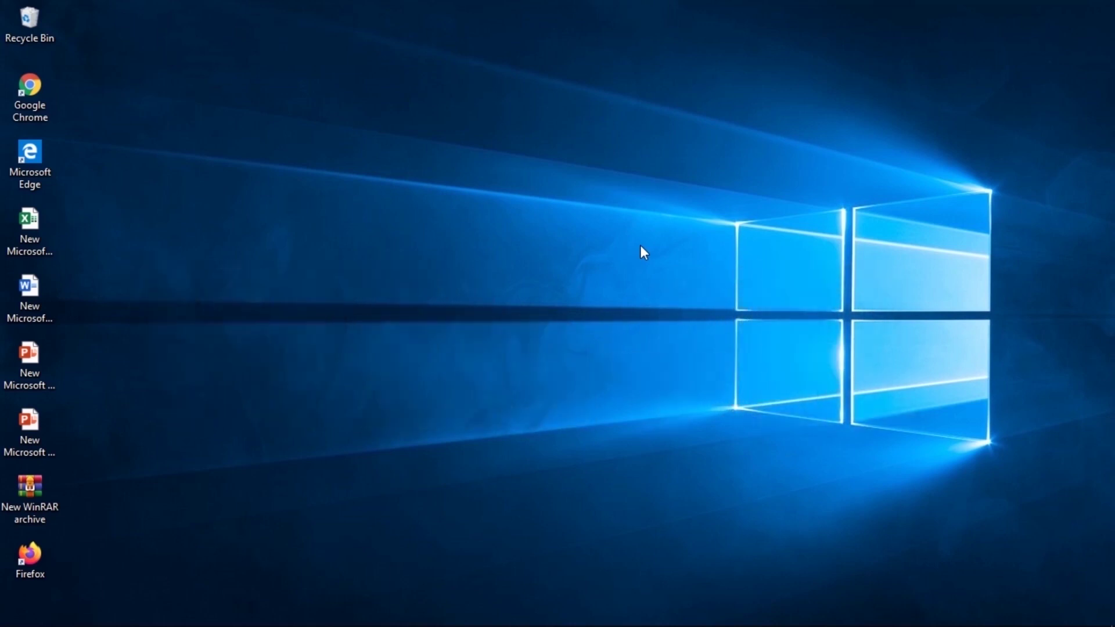
Open the Windows Temp folder by running "temp" from the Run dialog
key(super+r)
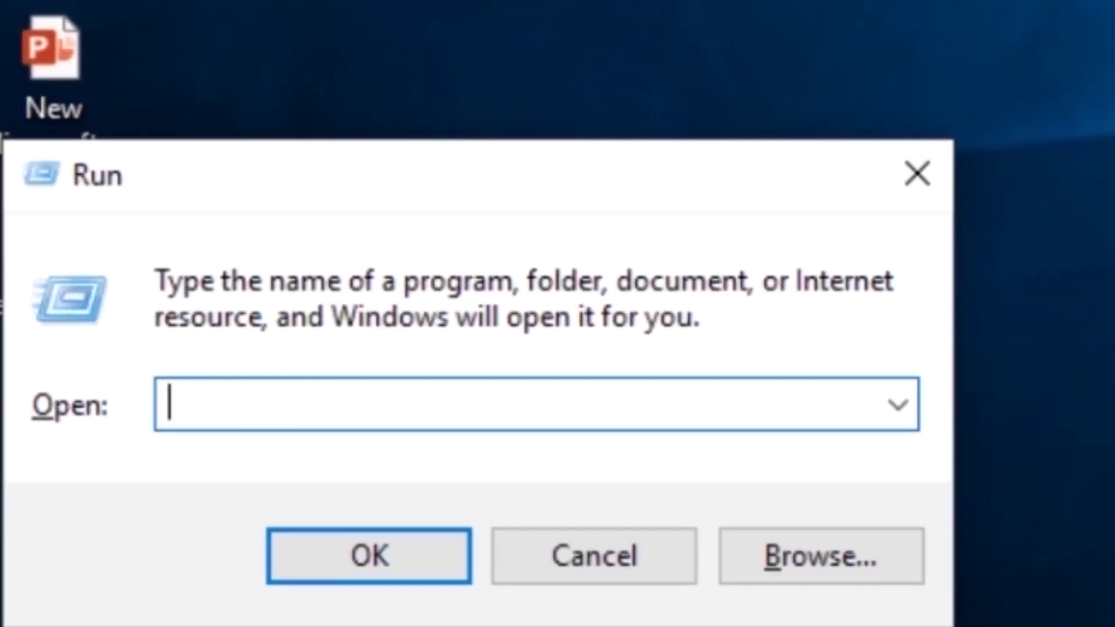
key(BackSpace)
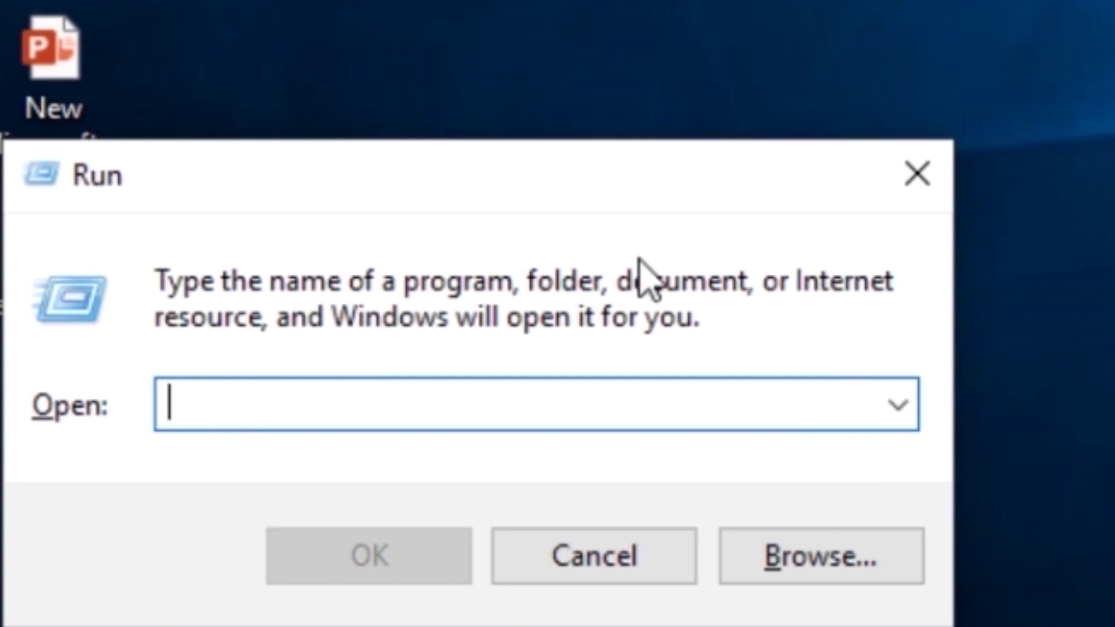
text(te)
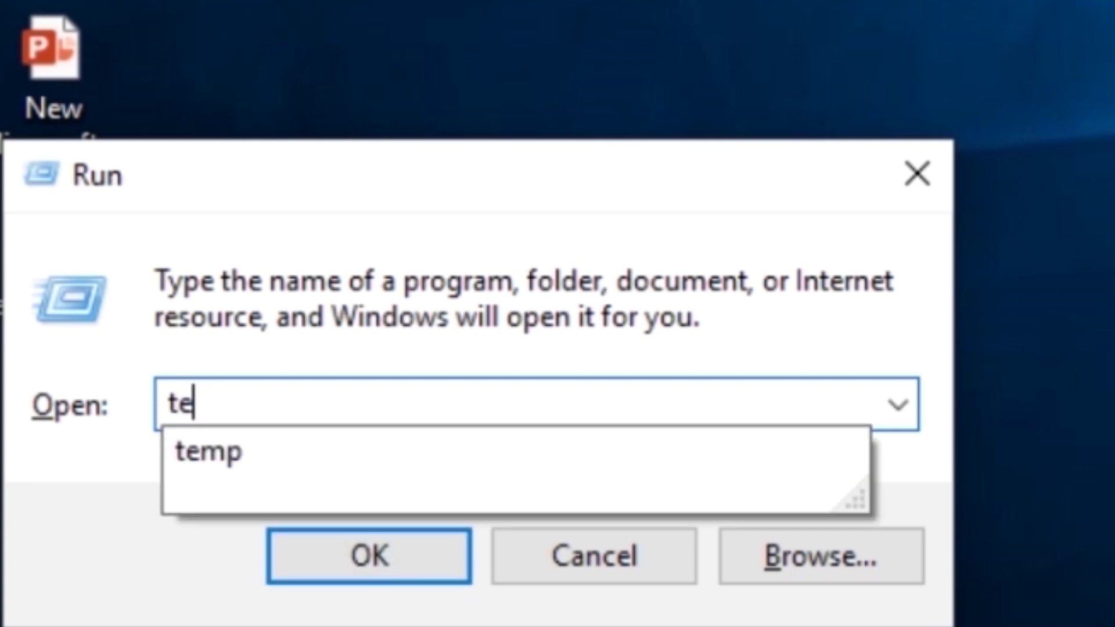
text(mp)
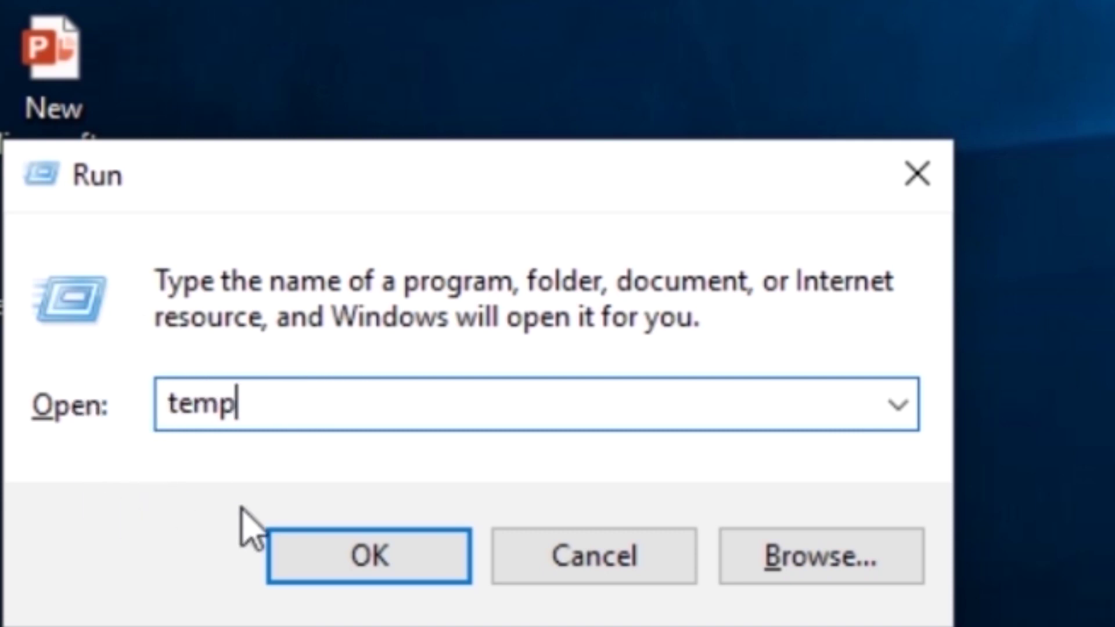
click(356, 576)
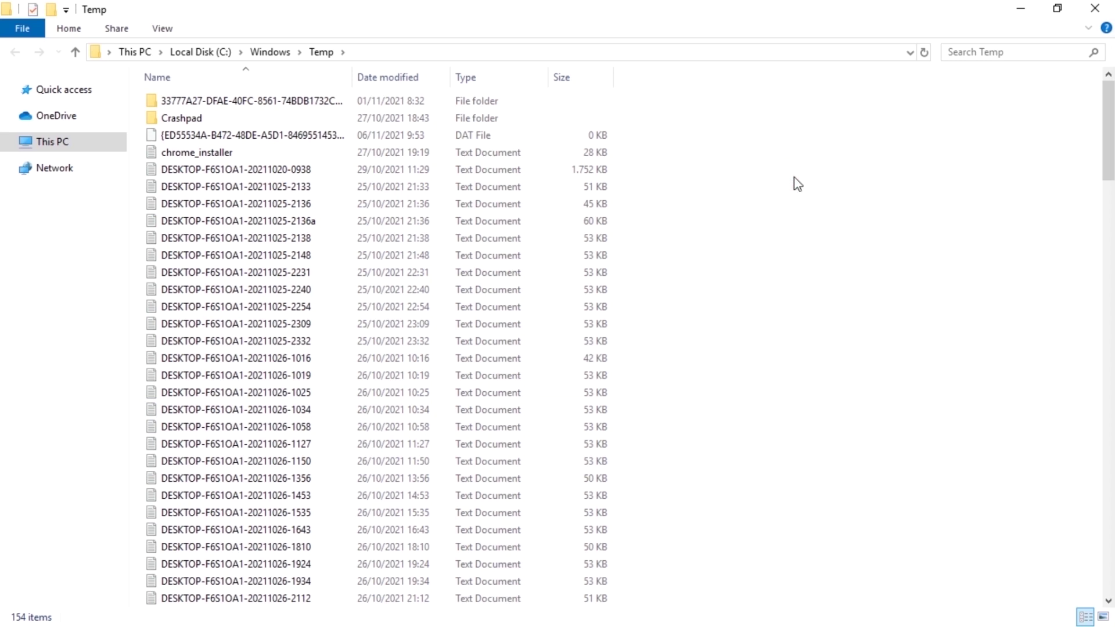
Delete all items in the Windows Temp folder, skipping all files in use, and close the folder window
mouse_move(1108, 130)
mouse_down()
mouse_move(1108, 542)
mouse_move(1108, 131)
mouse_up()
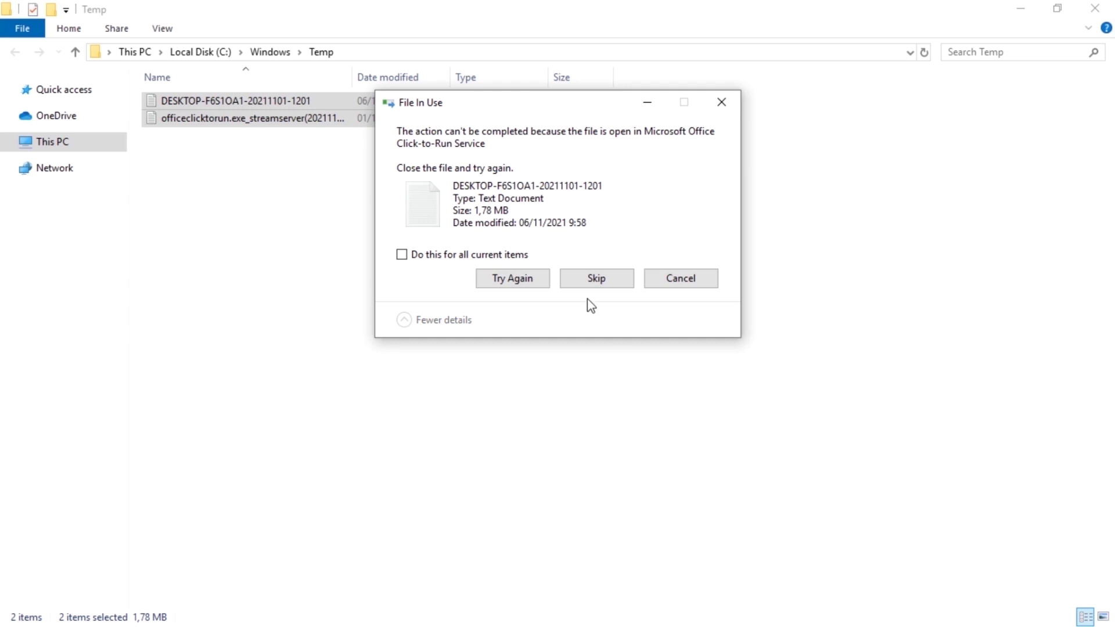
click(596, 279)
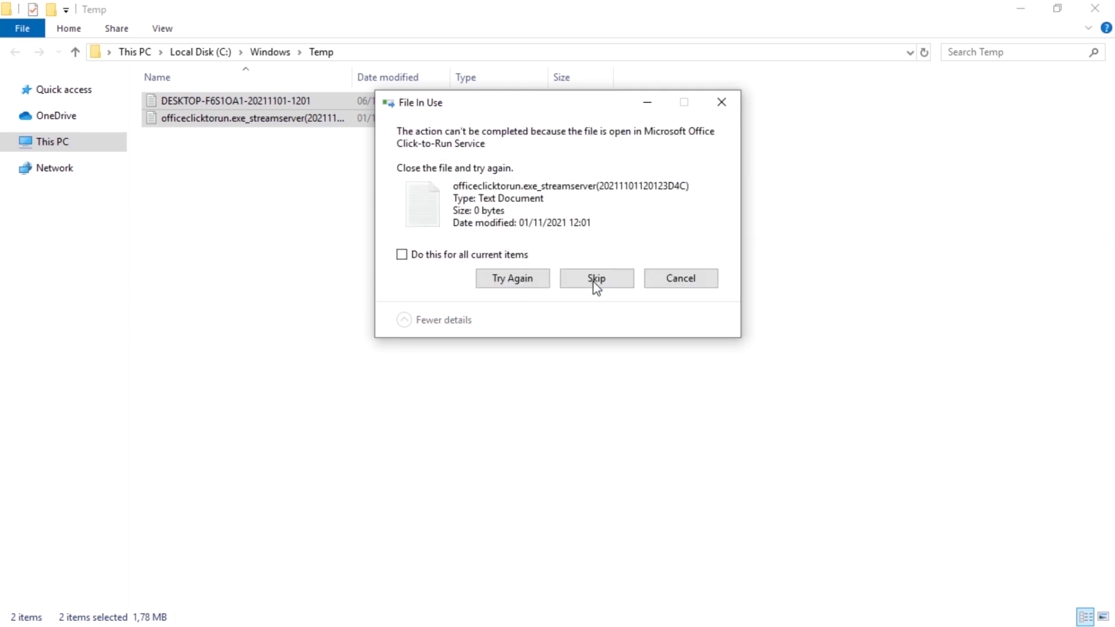
click(401, 254)
click(596, 280)
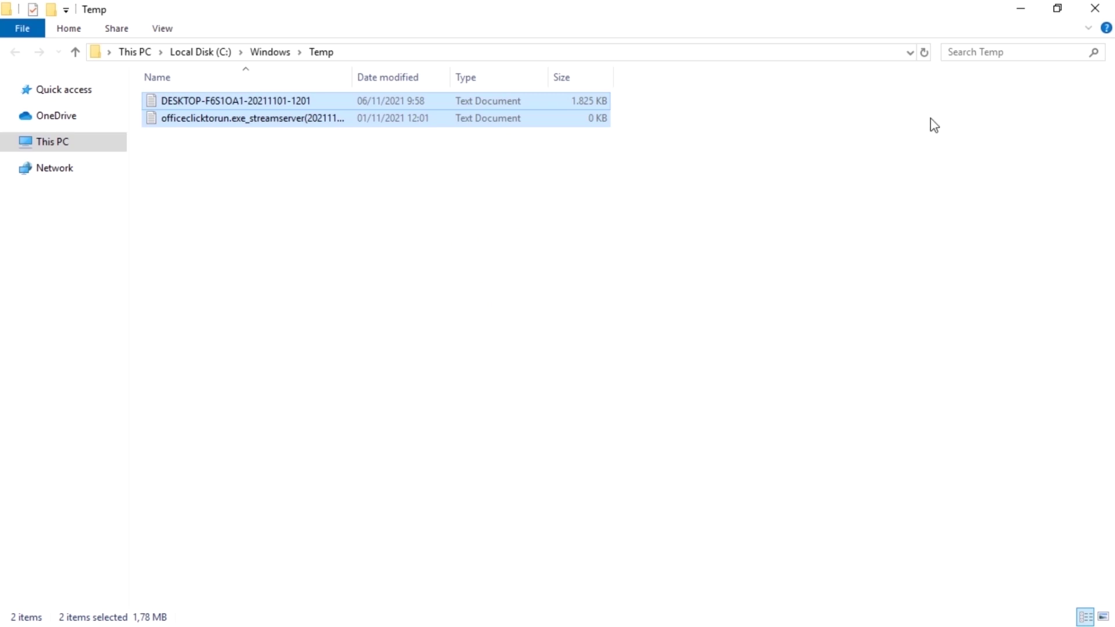
click(1109, 7)
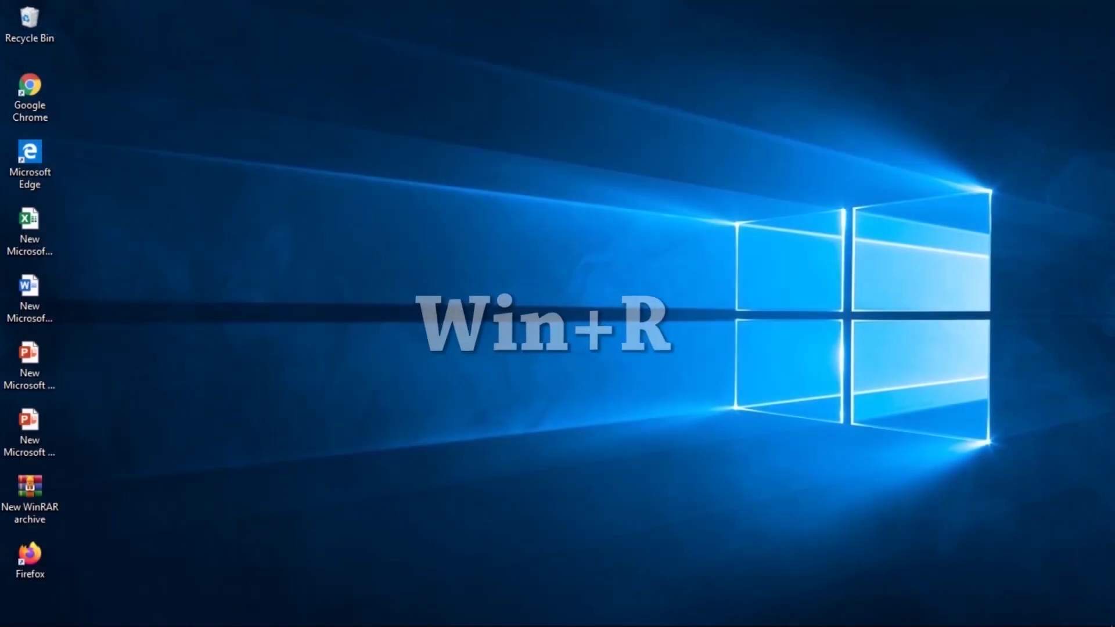
Open the user account's local Temp folder by running "%temp%" from the Run dialog
key(super+r)
key(super+r)
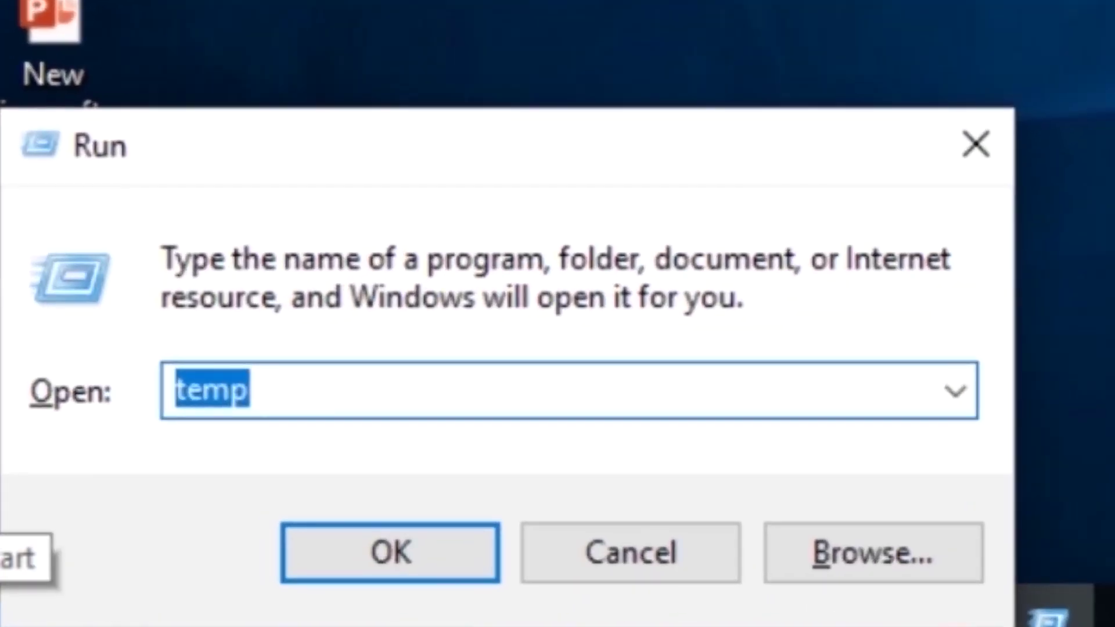
key(BackSpace)
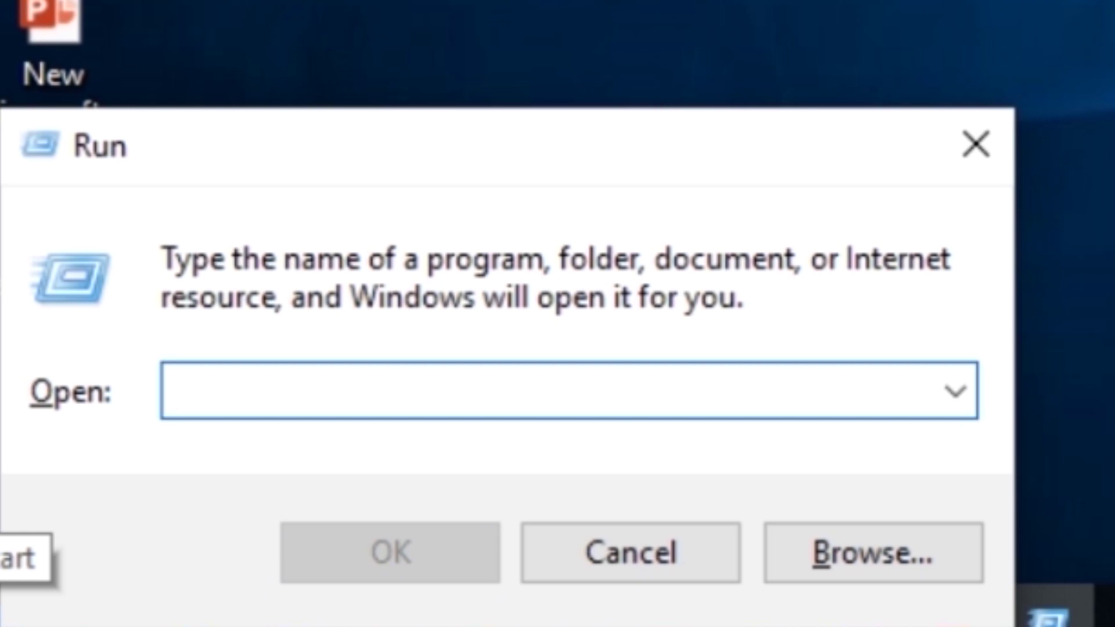
text(%)
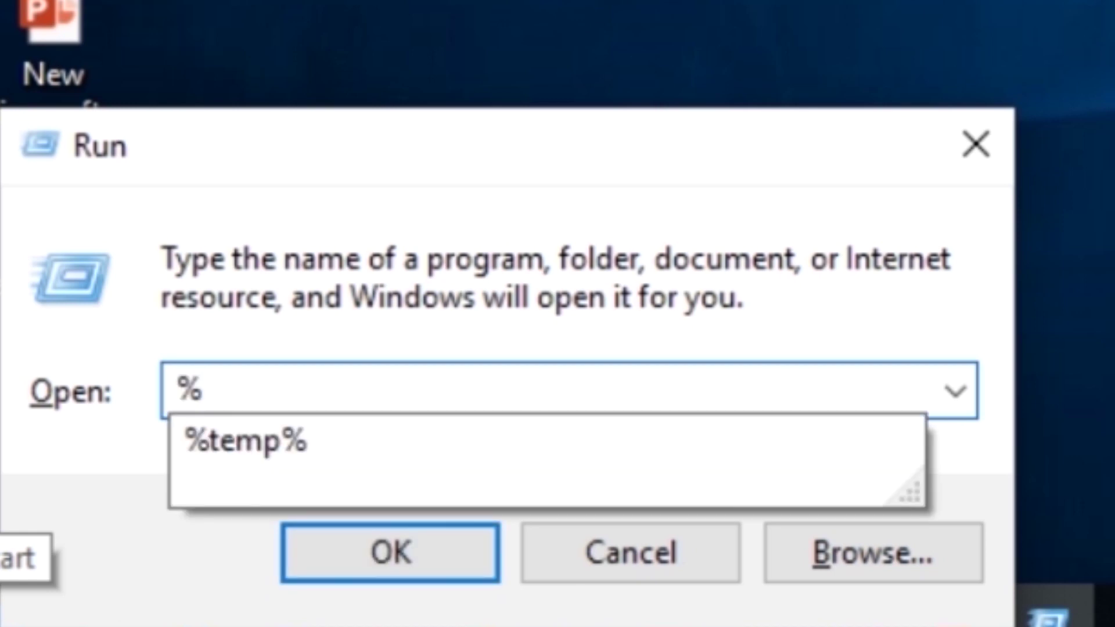
text(te)
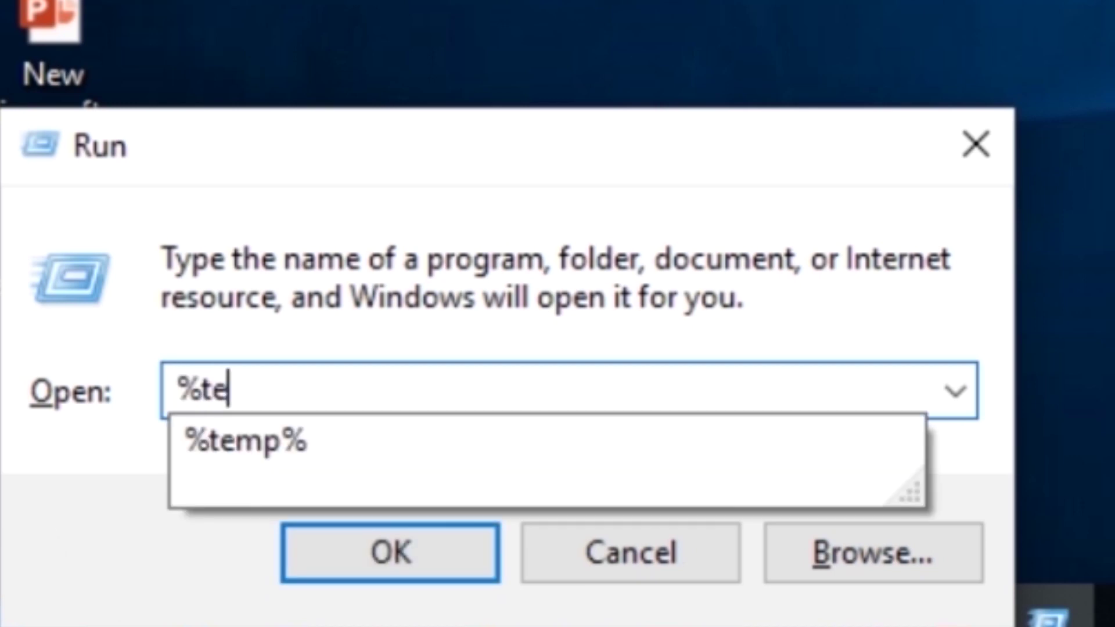
text(mp)
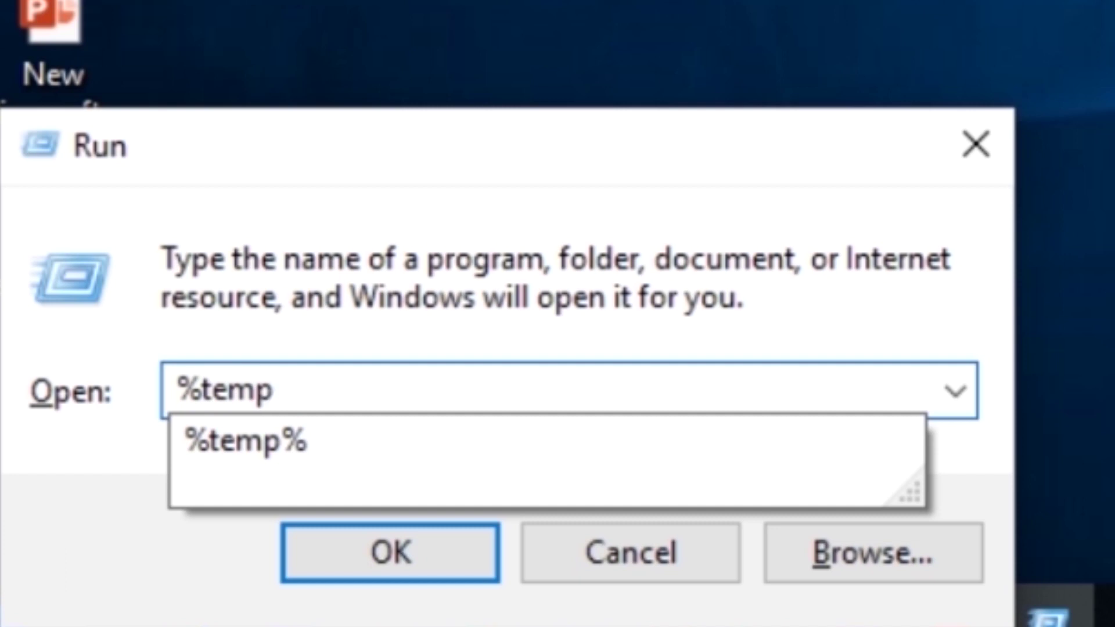
text(%)
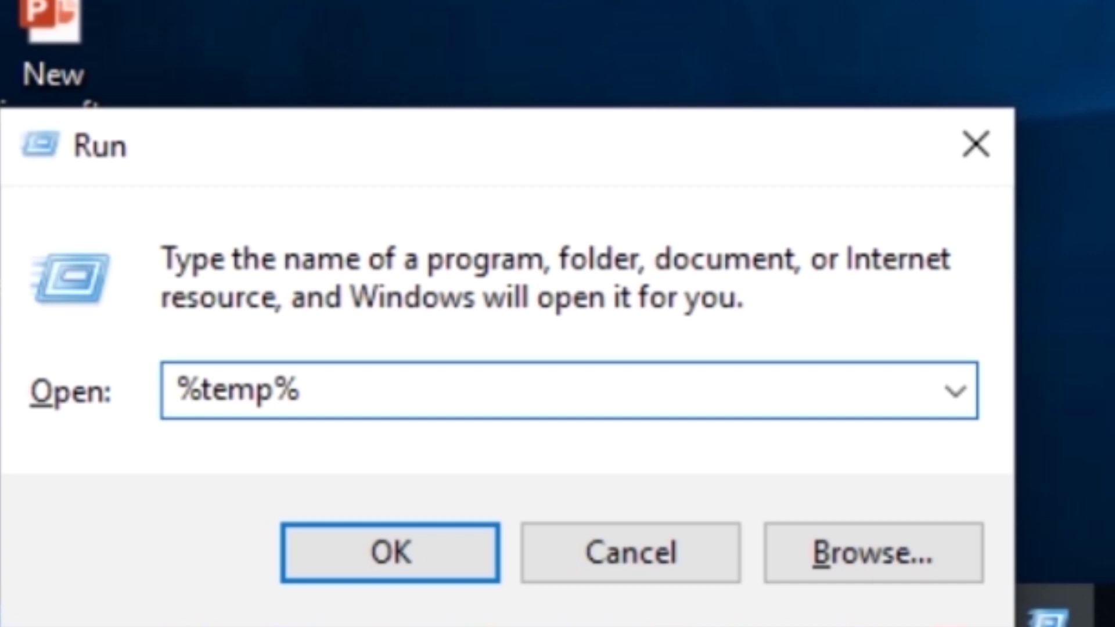
click(395, 566)
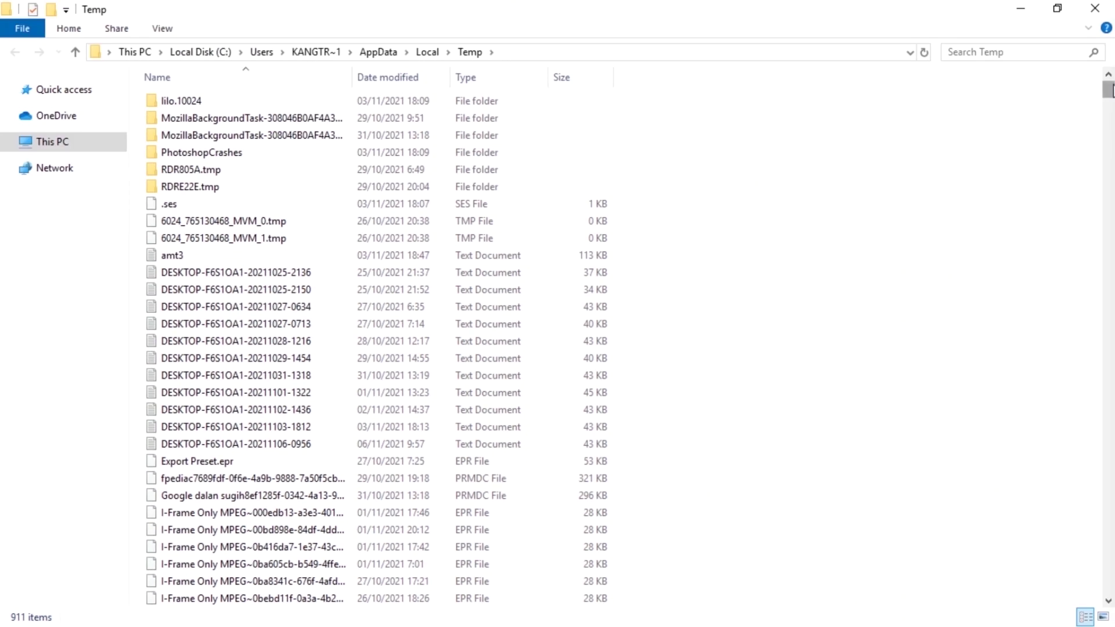
Delete all files and folders in the user's local Temp folder and close the folder window
drag(1111, 92, 1086, 50)
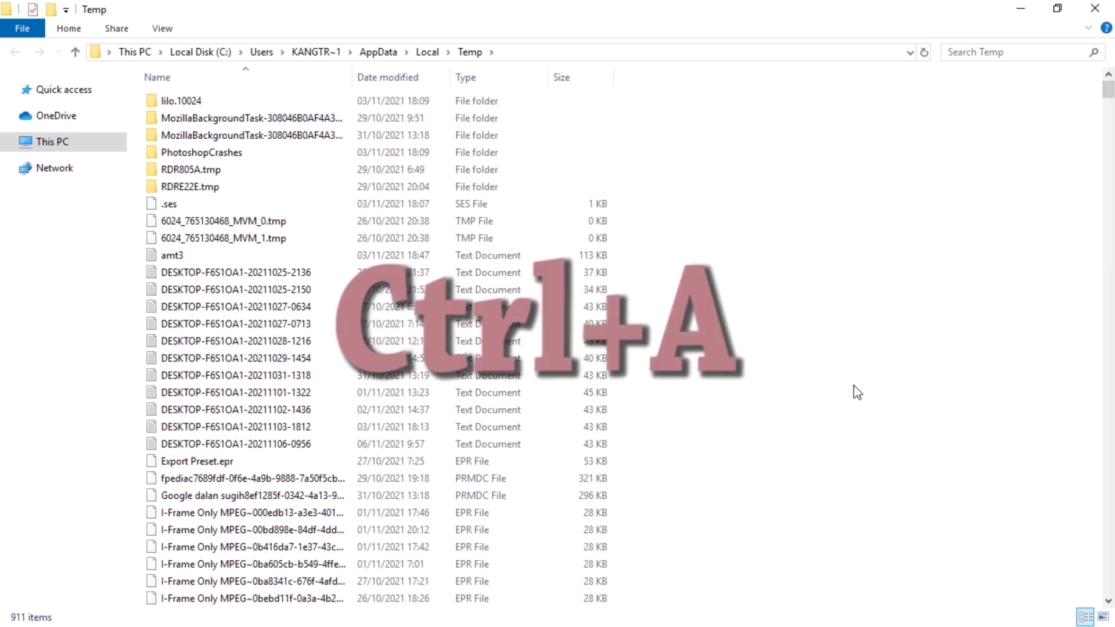
key(ctrl+a)
key(Delete)
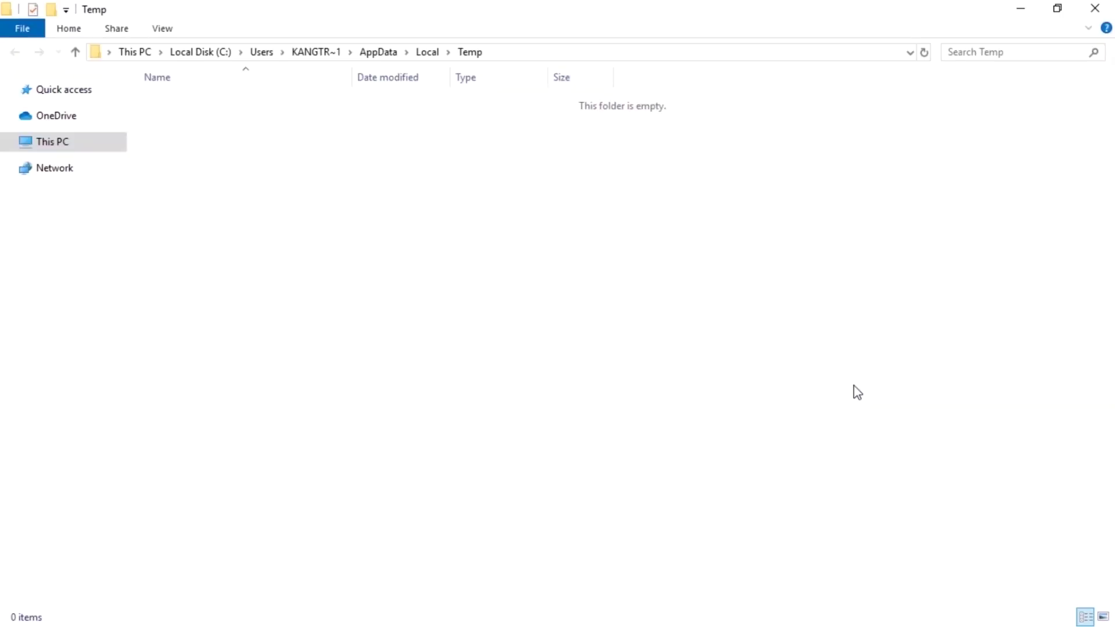
click(1101, 7)
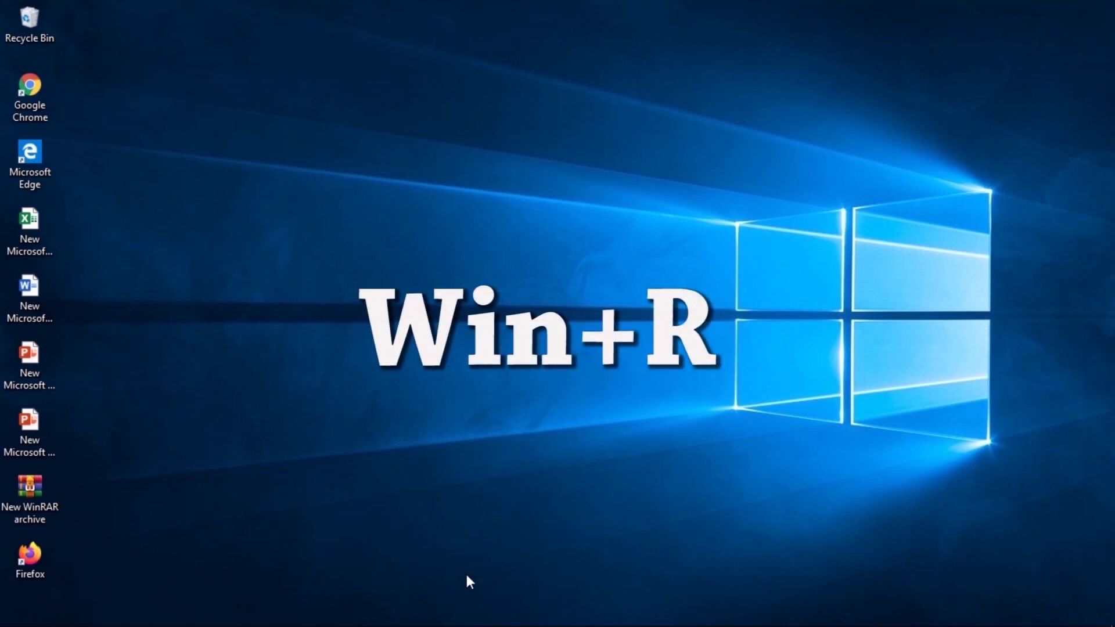
Run "prefetch" from the Run dialog and grant permanent access to the Prefetch folder
key(super+r)
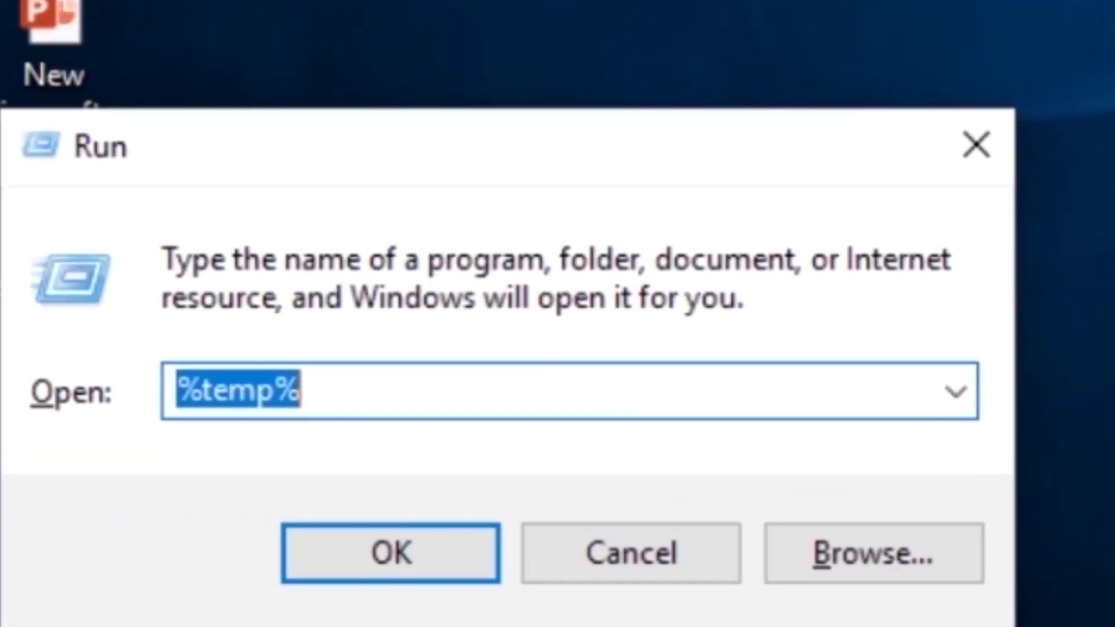
key(BackSpace)
text(pr)
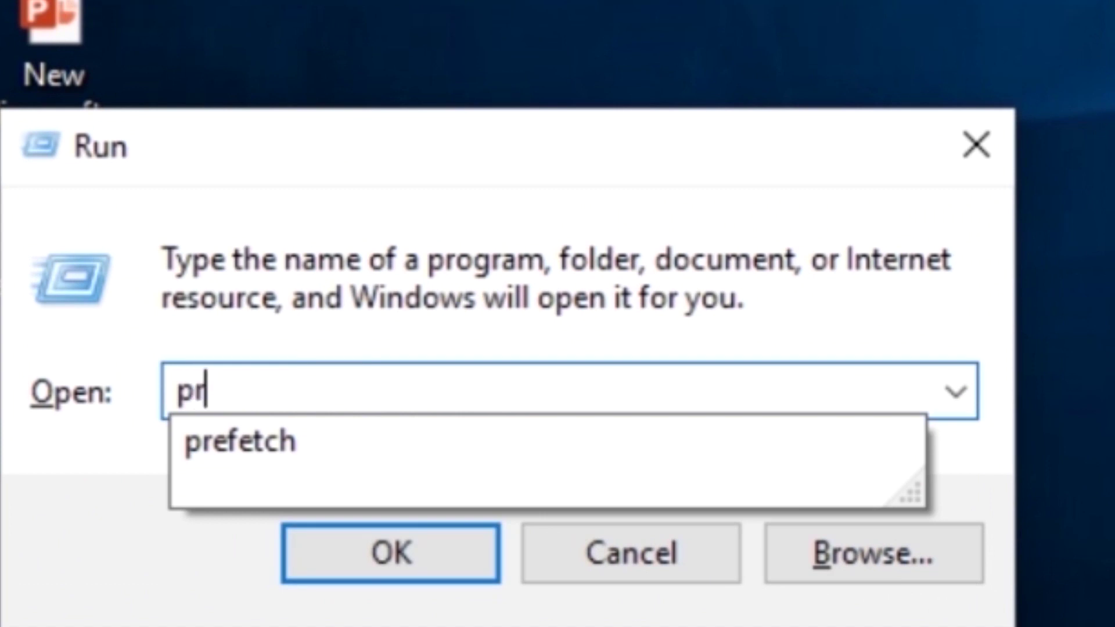
text(ef)
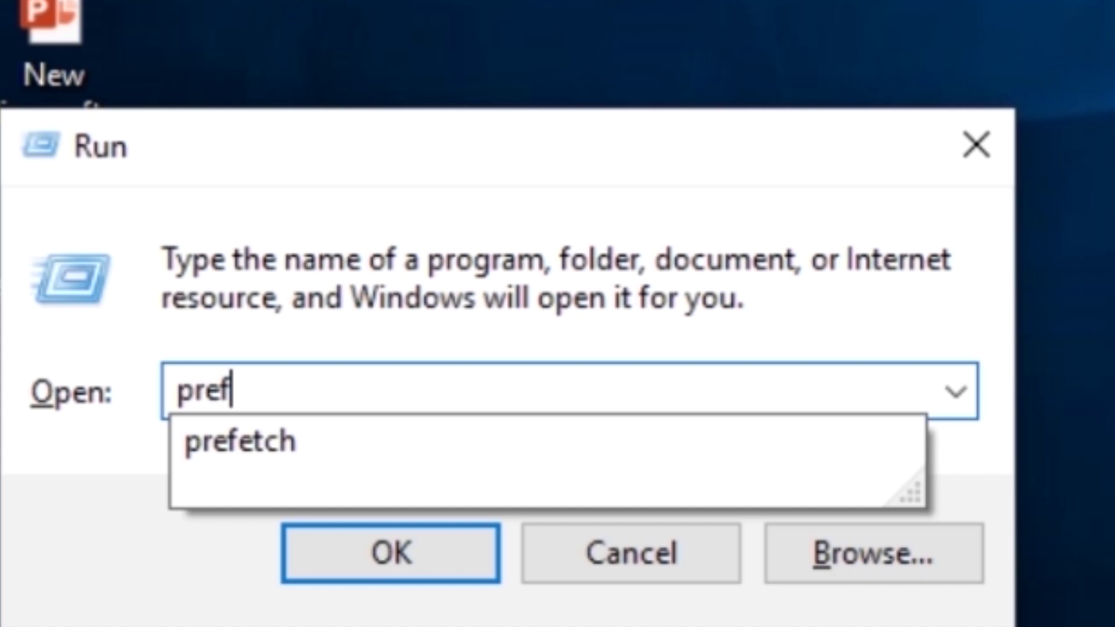
text(etc)
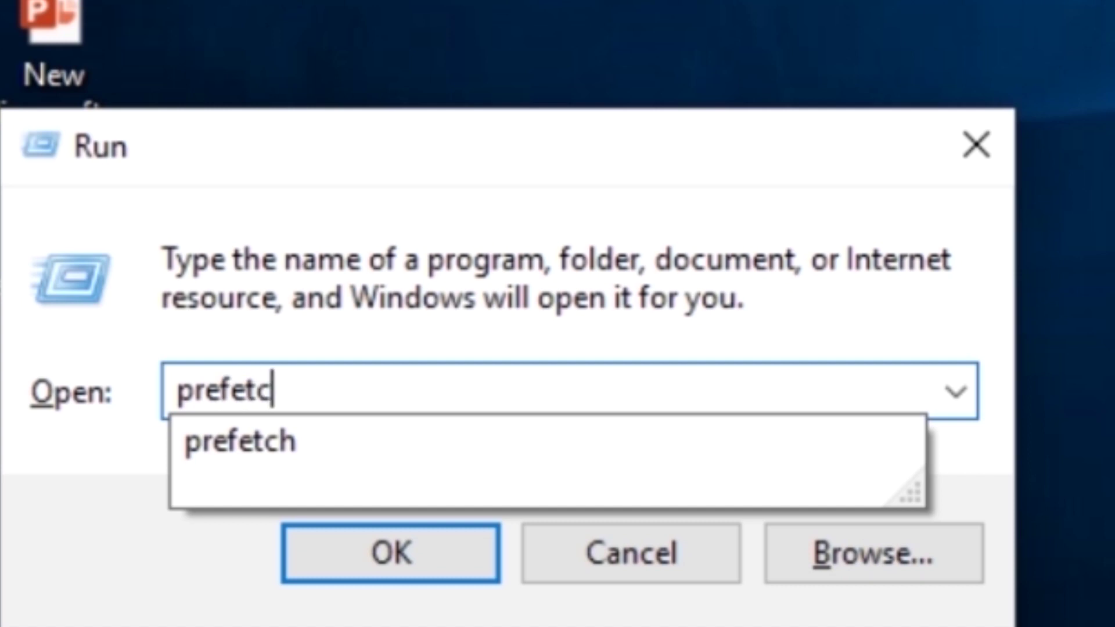
text(h)
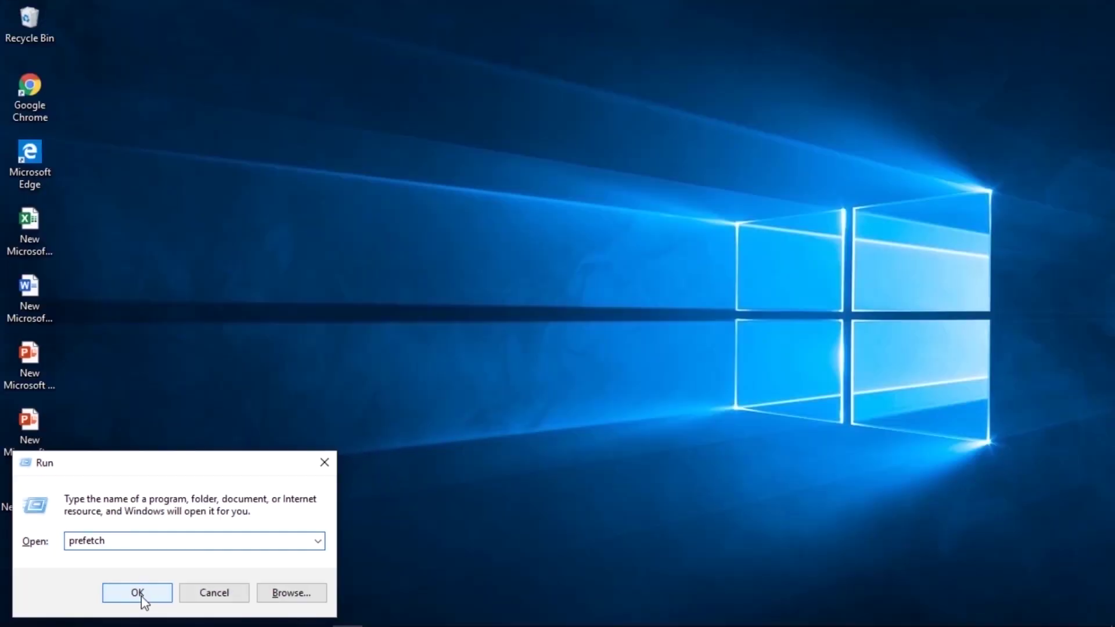
click(325, 578)
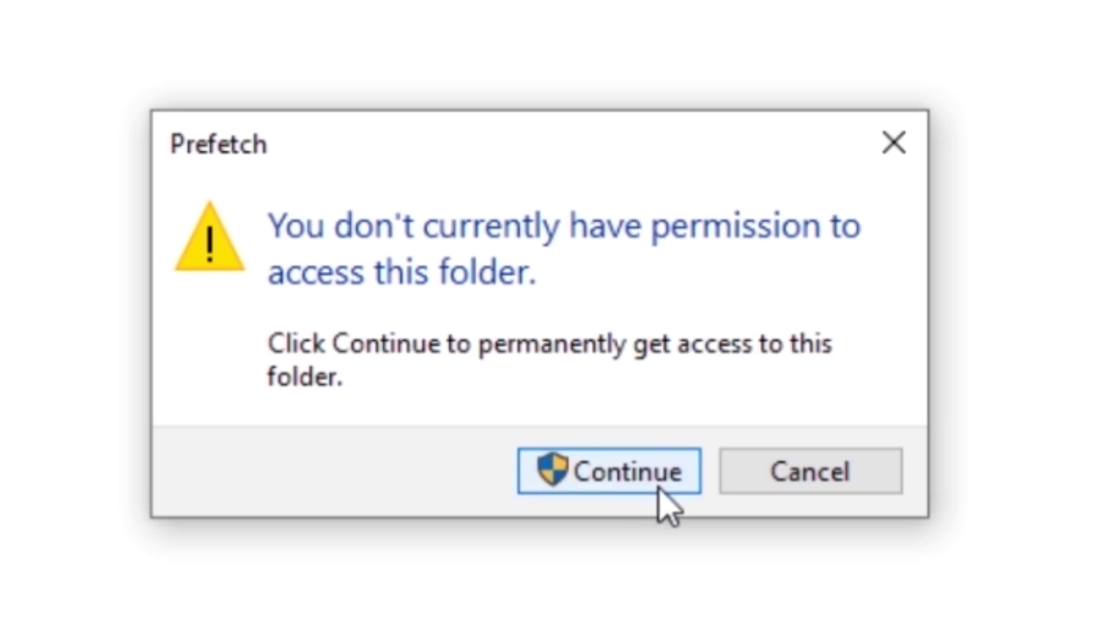
click(627, 474)
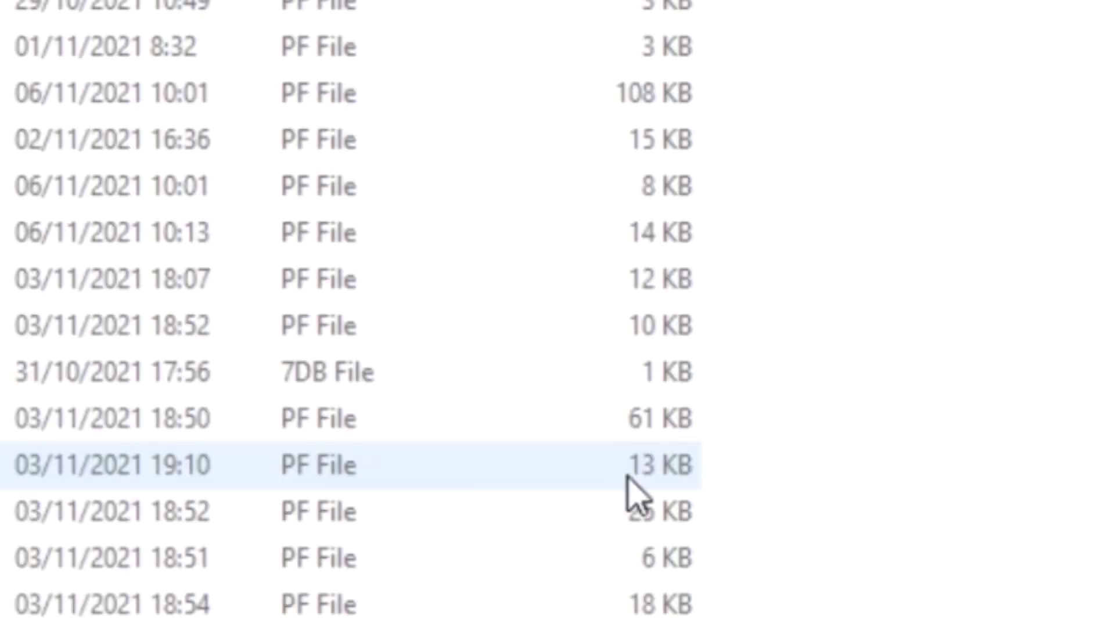
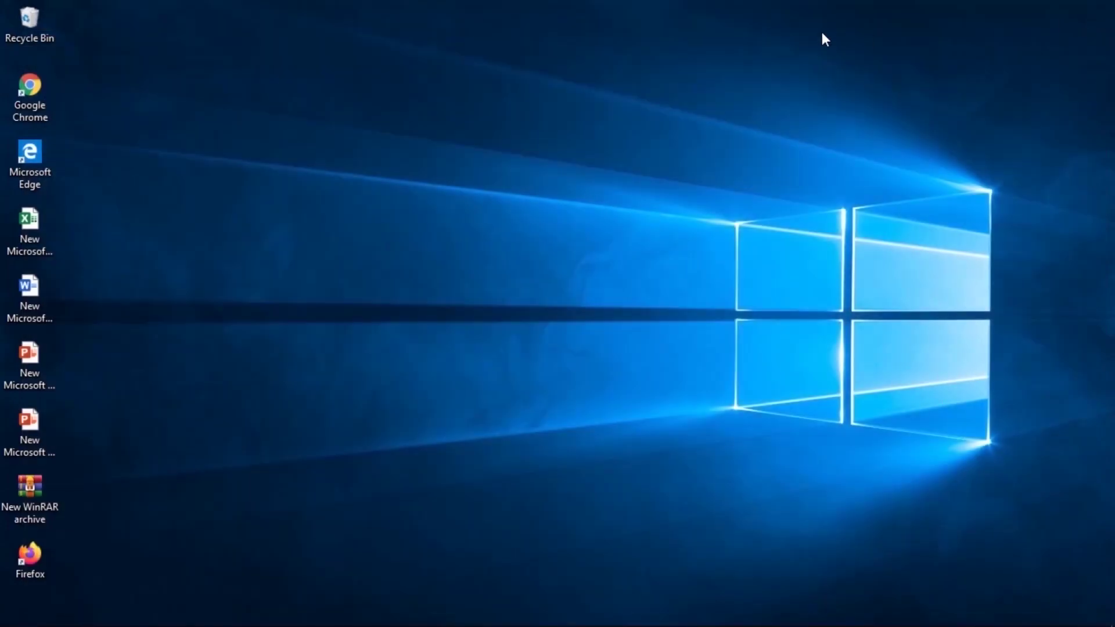
Check the free space of Local Disk (C:) and New Volume (D:) under This PC in File Explorer and close the window
mouse_move(139, 621)
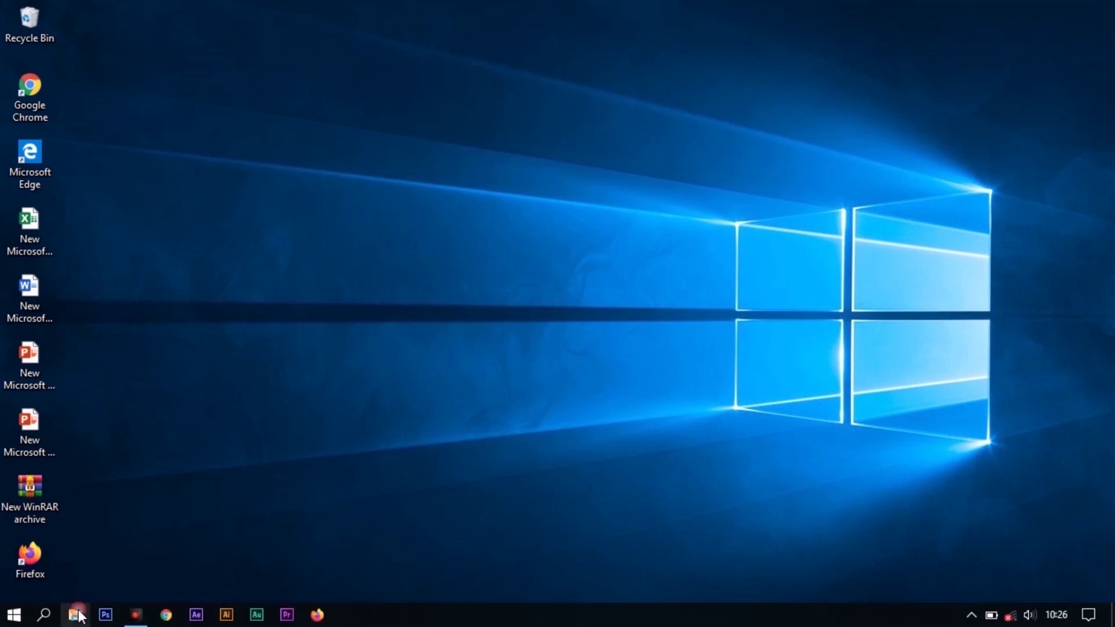
click(76, 614)
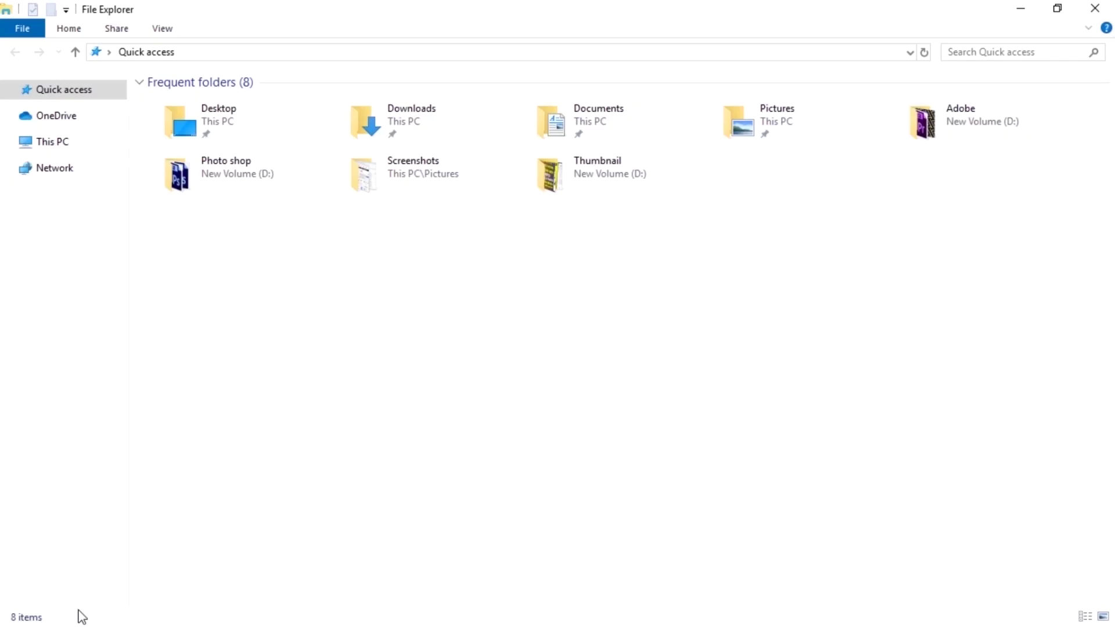
click(58, 142)
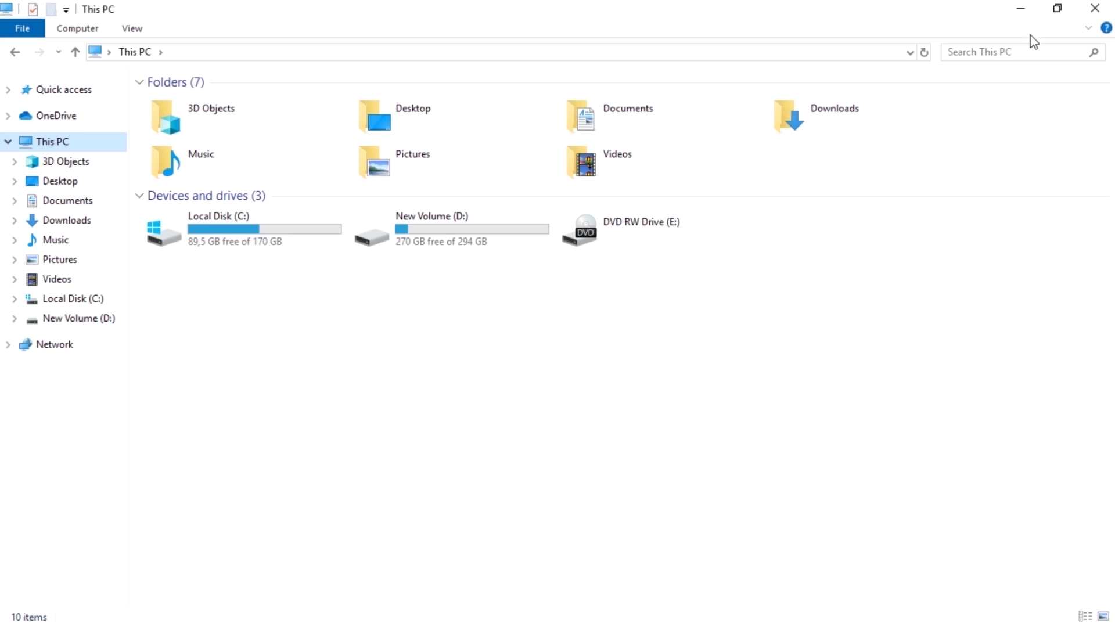
click(1095, 7)
Launch Adobe Premiere Pro and open the second project in the Recent Projects list
mouse_move(563, 624)
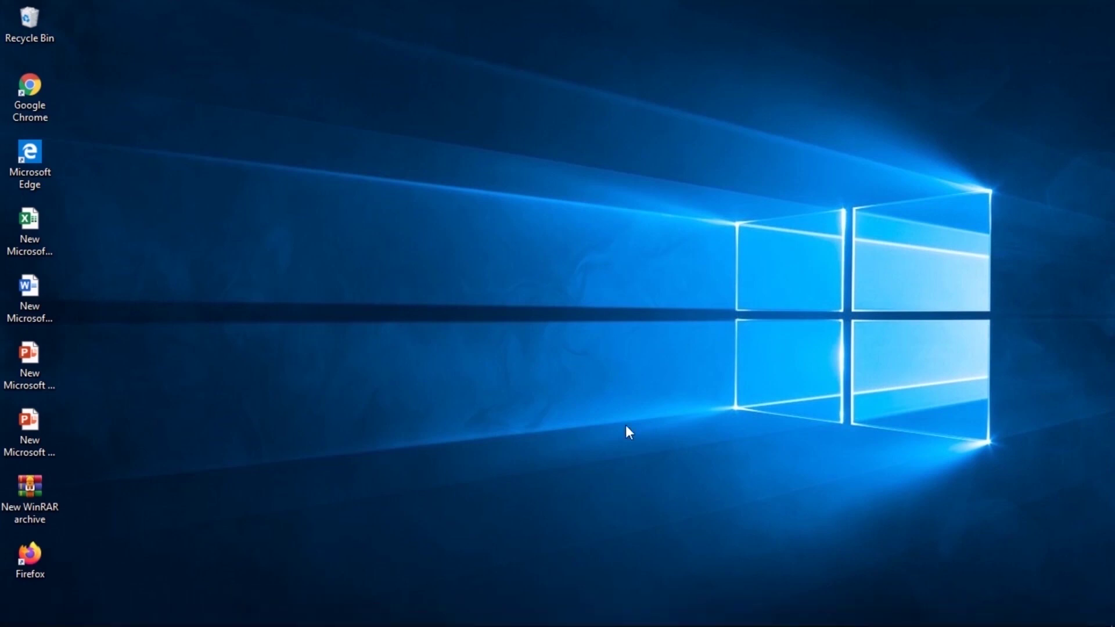
mouse_move(287, 621)
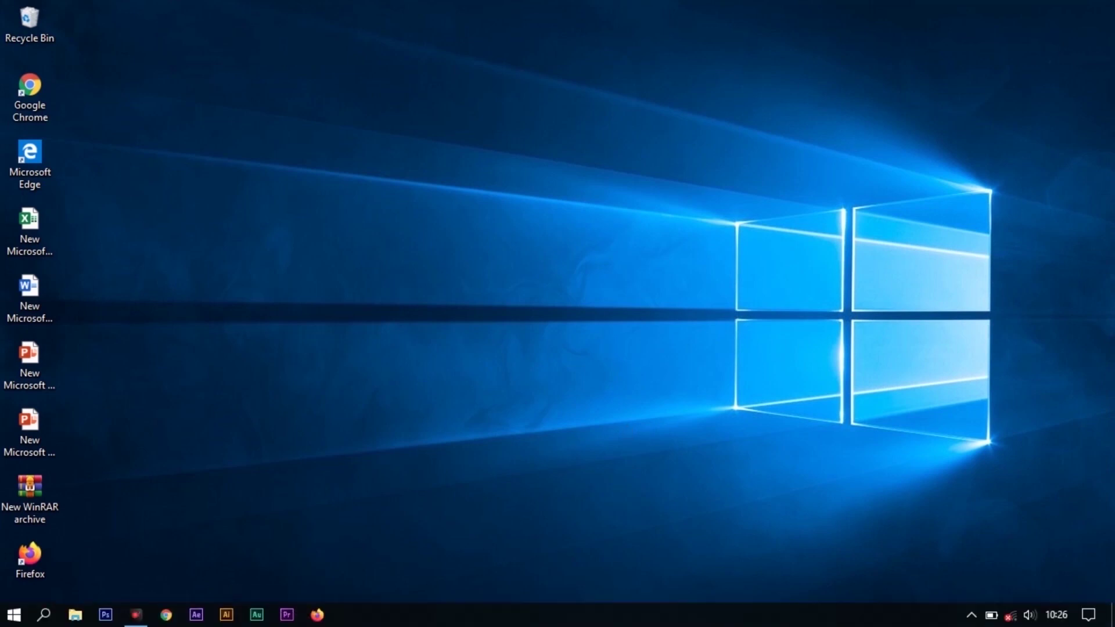
click(287, 620)
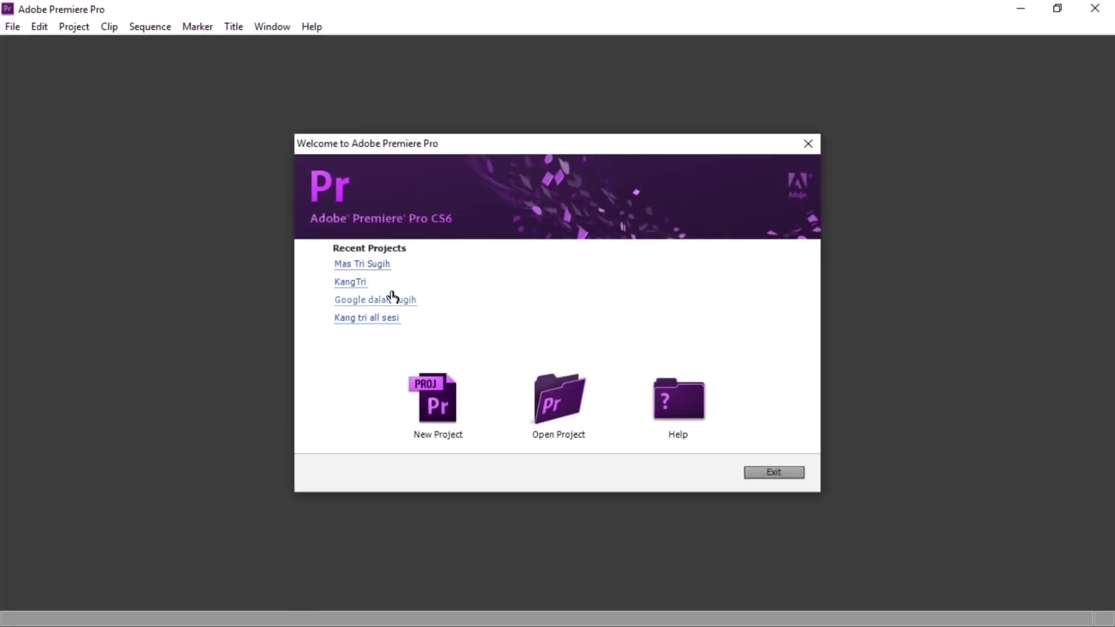
click(342, 282)
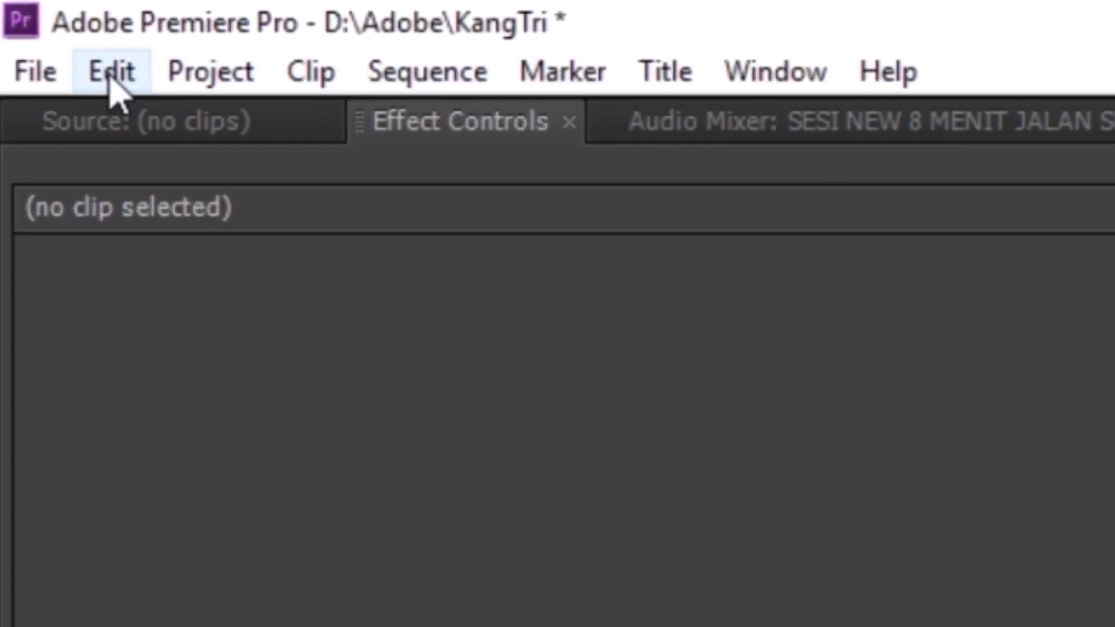
Clean the media cache database in the Media preferences and exit Premiere Pro without saving the project
click(113, 87)
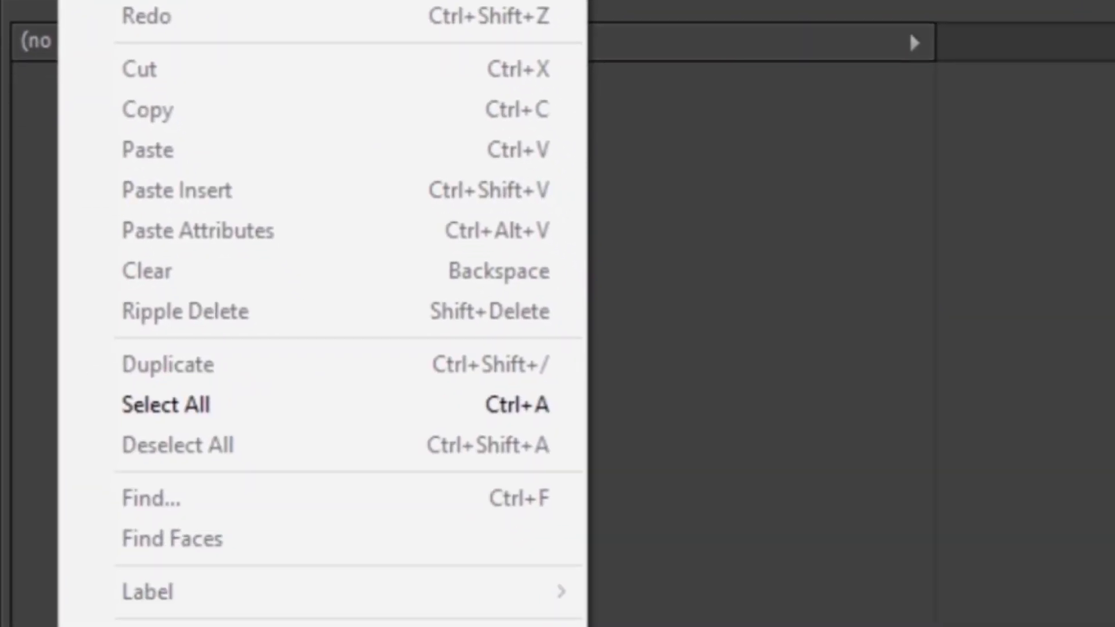
mouse_move(183, 583)
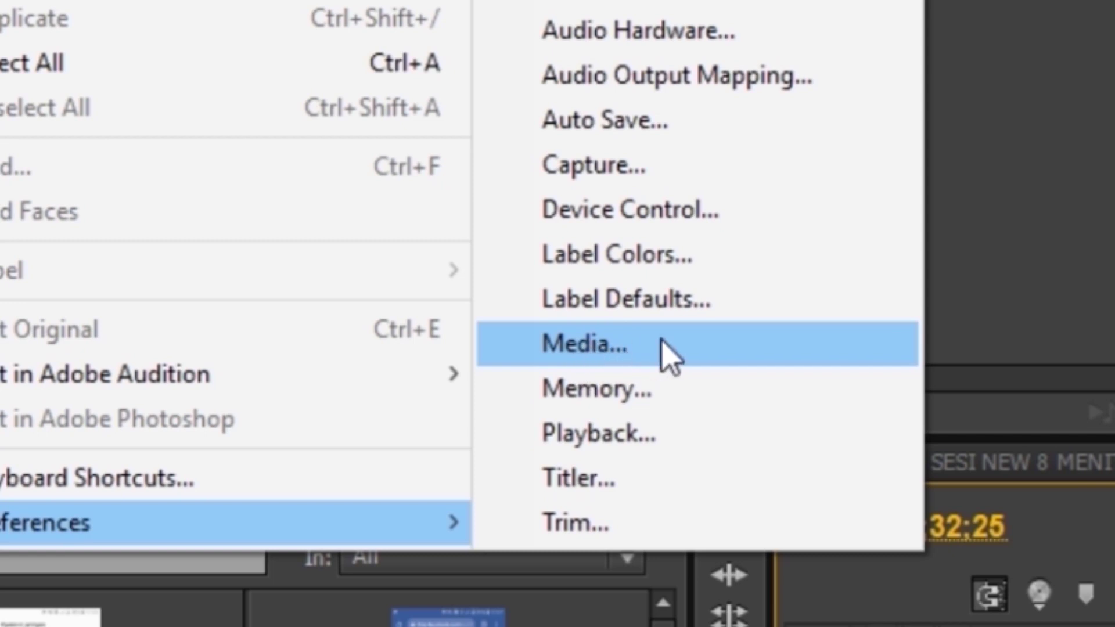
click(692, 353)
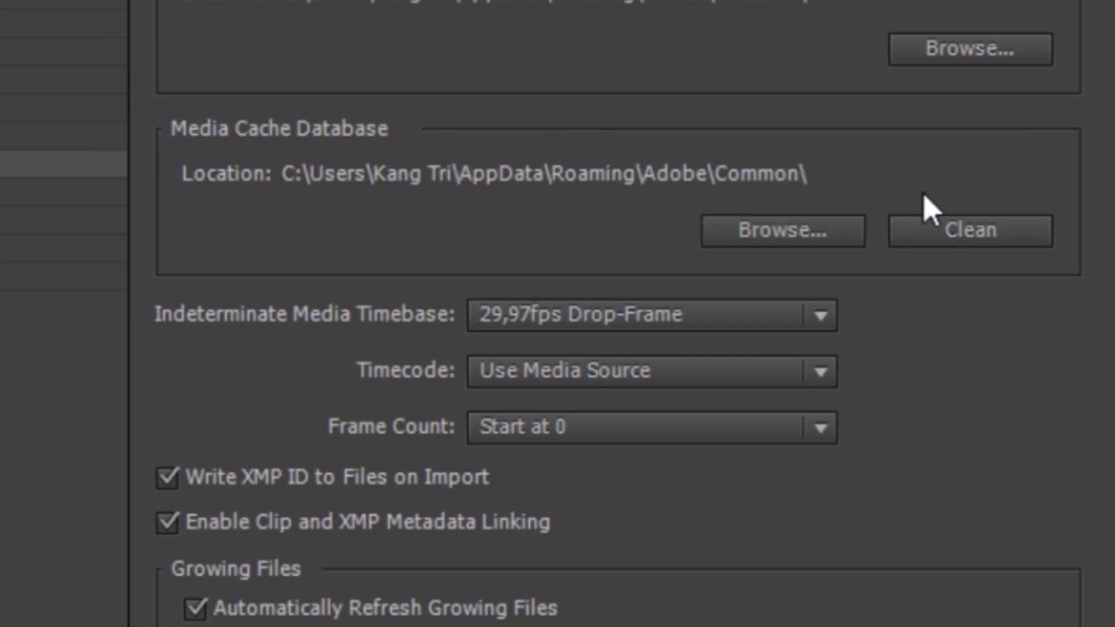
click(993, 242)
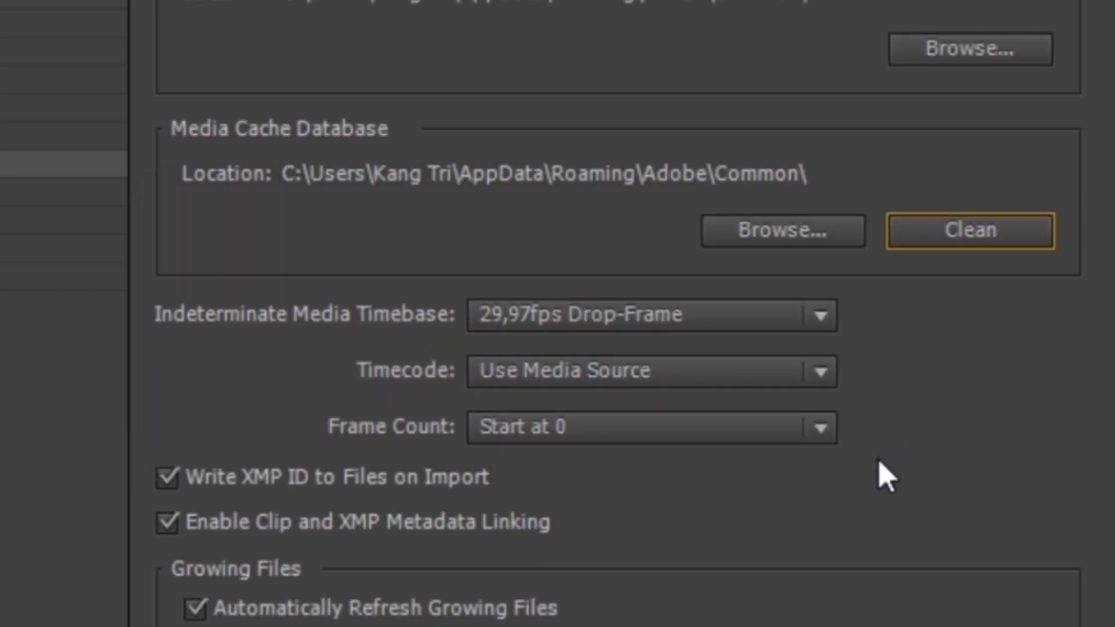
click(847, 586)
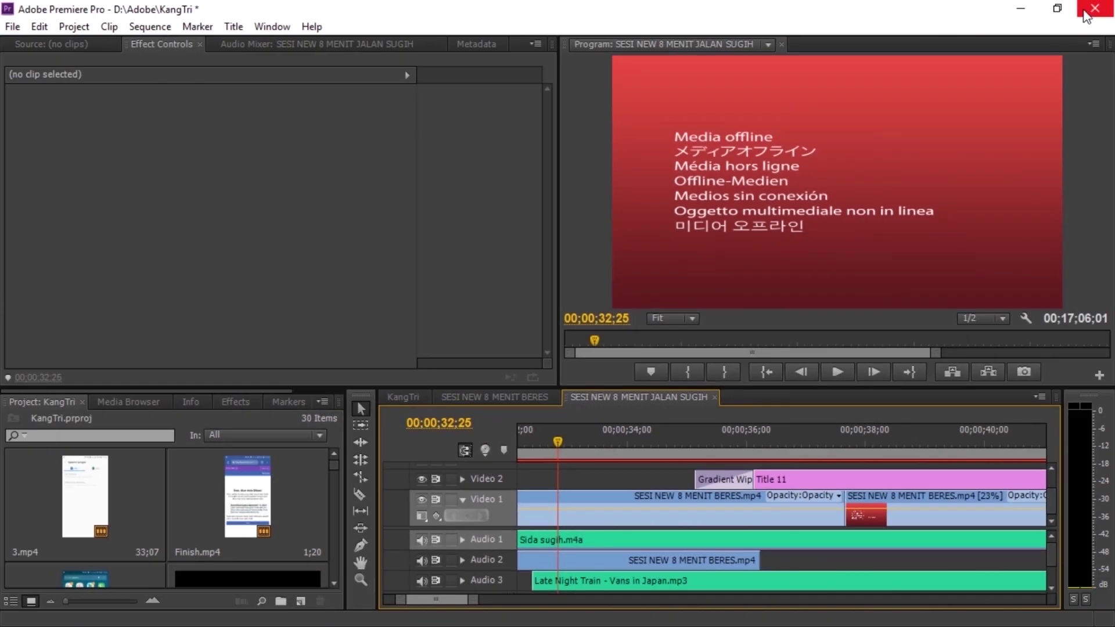
click(1085, 11)
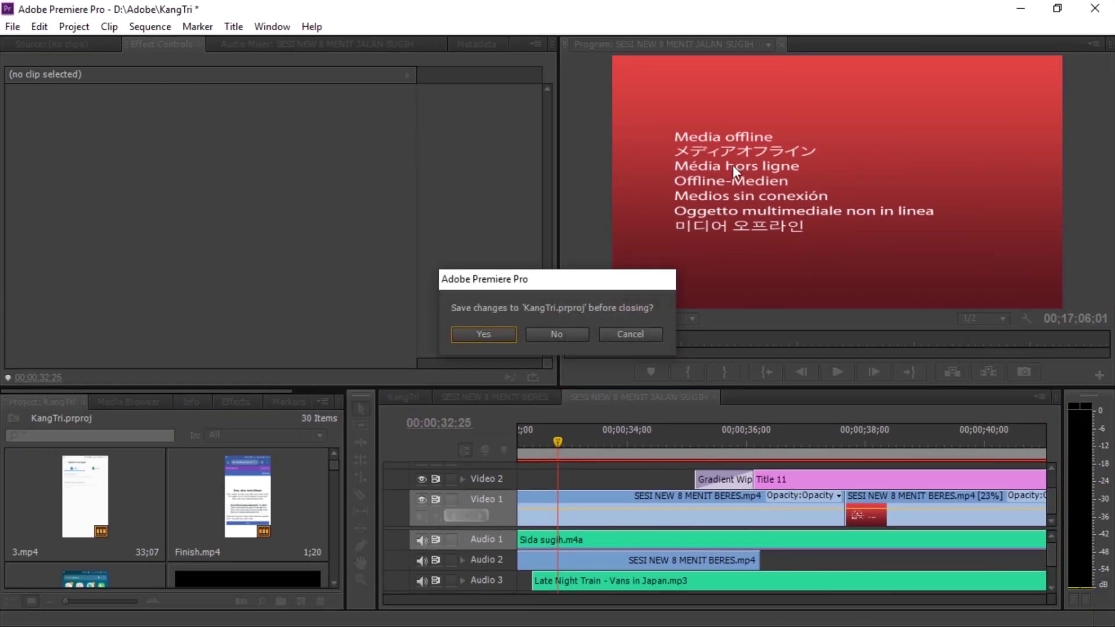
click(556, 335)
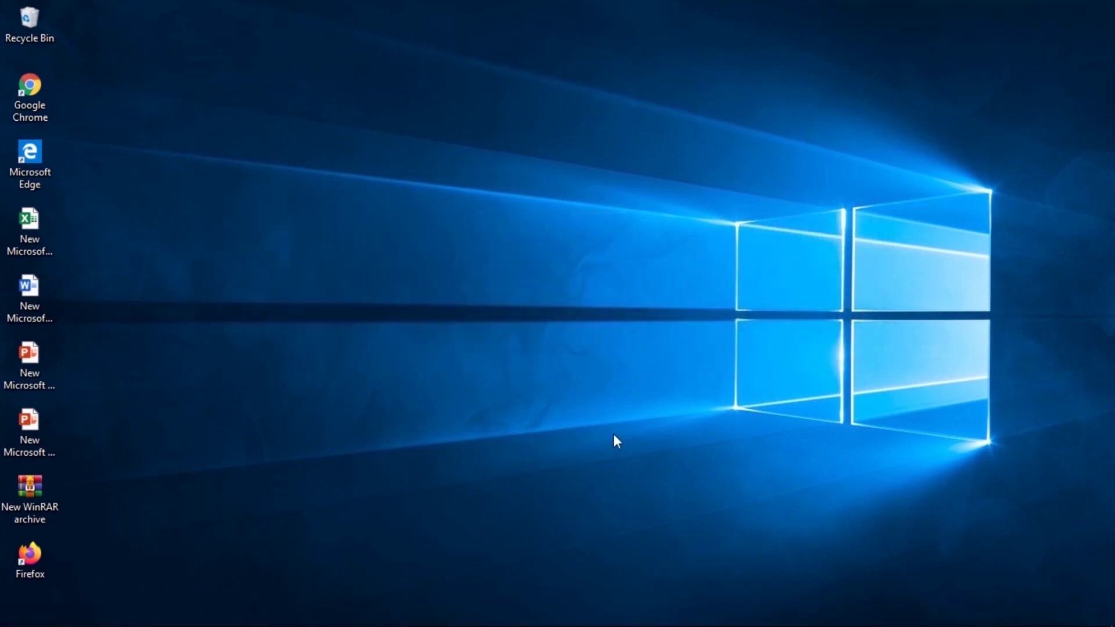
Start Disk Cleanup for Local Disk (C:) from the drive's properties in File Explorer
key(super+e)
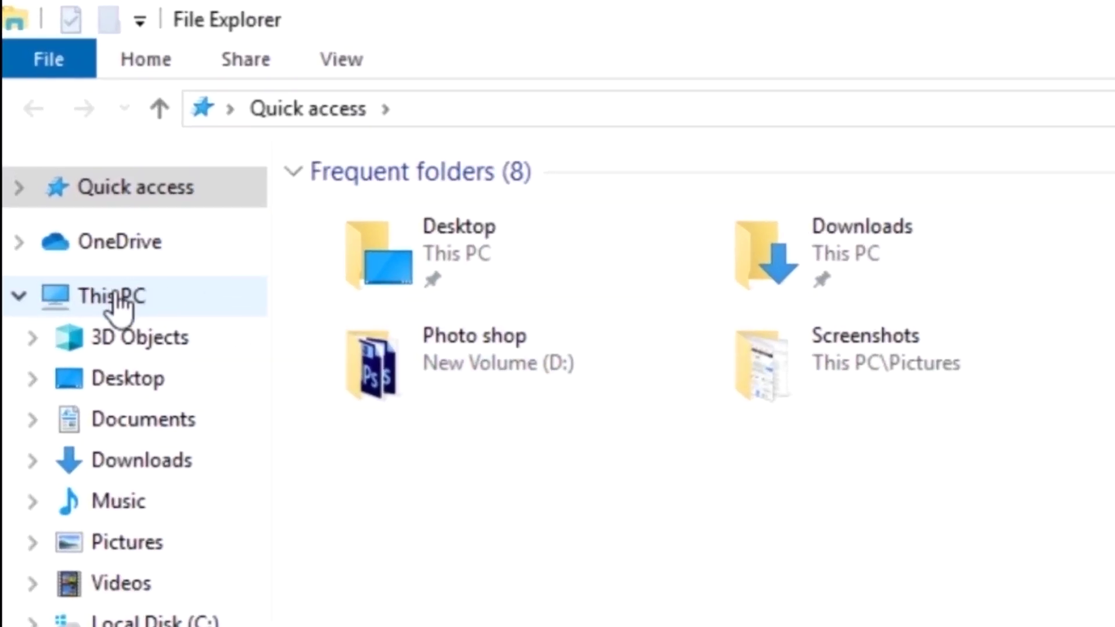
click(113, 296)
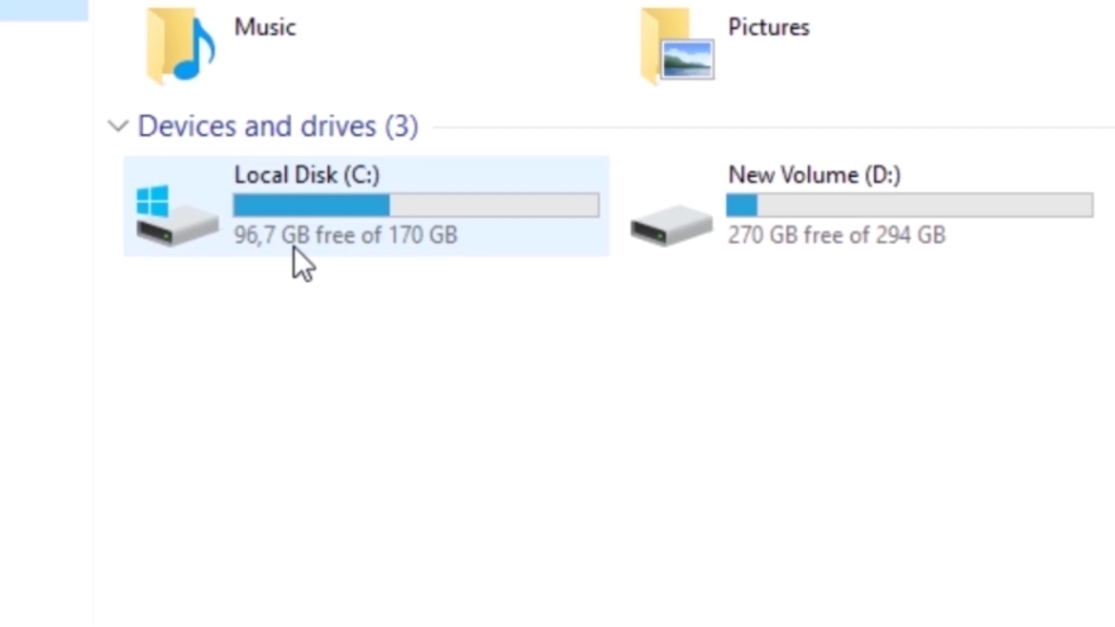
right_click(398, 219)
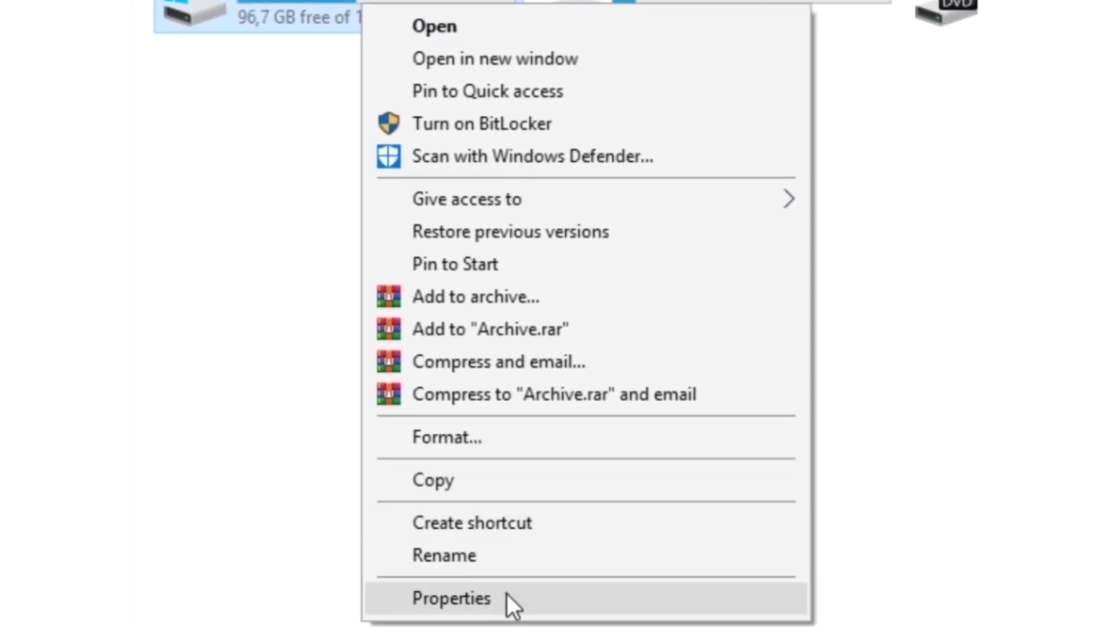
click(505, 595)
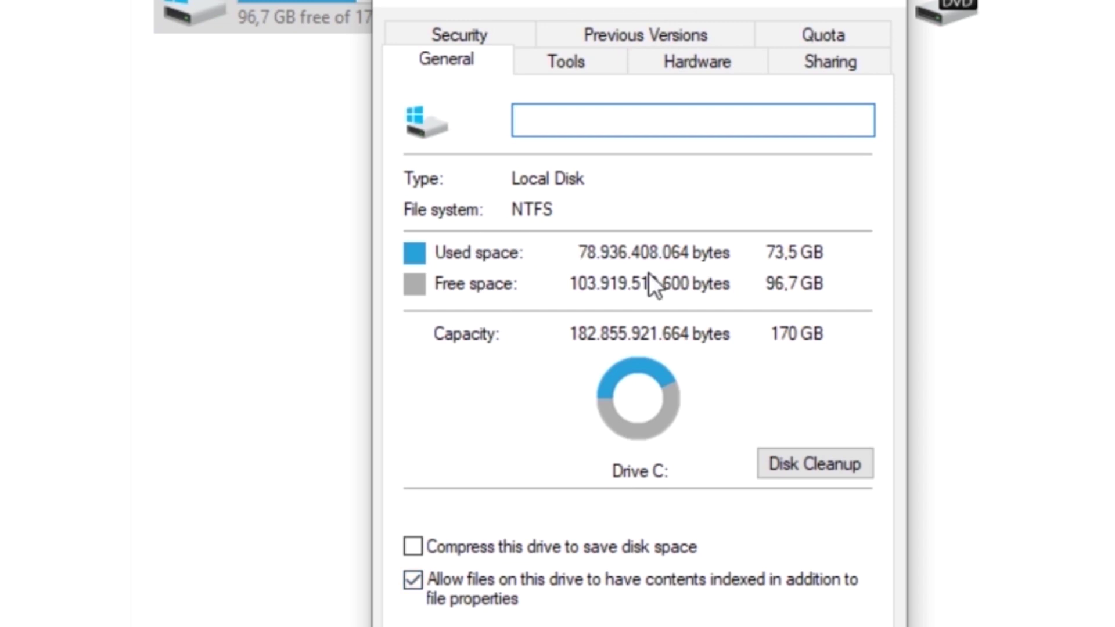
click(823, 455)
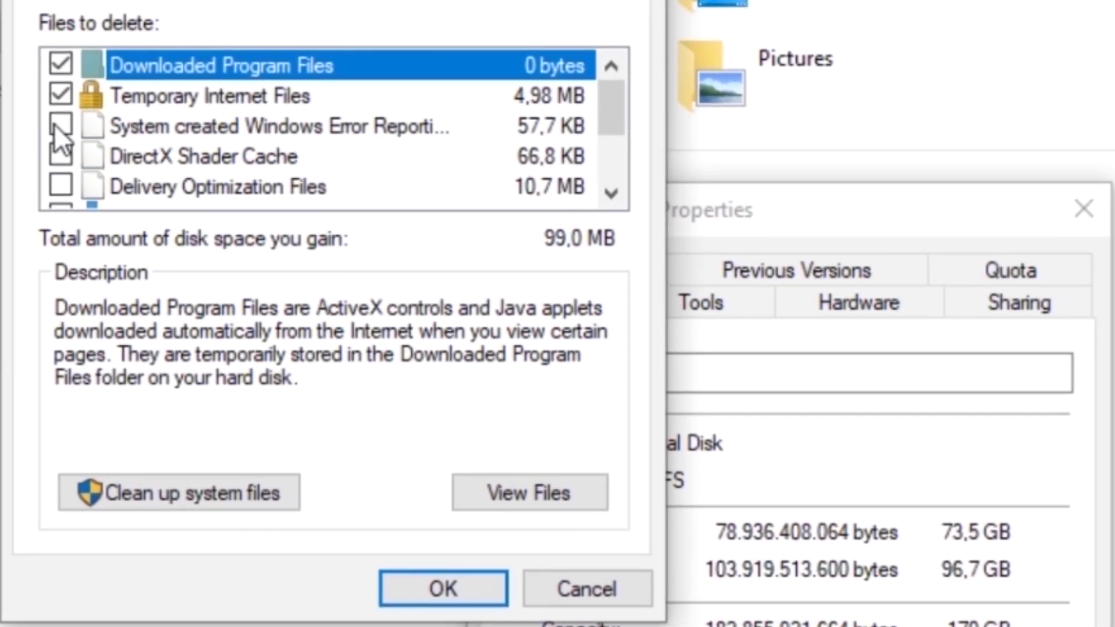
Select Windows Error Reporting files, DirectX Shader Cache, Delivery Optimization Files, Downloads, Recycle Bin, Temporary files and Thumbnails for deletion in Disk Cleanup
click(57, 125)
click(63, 158)
click(56, 184)
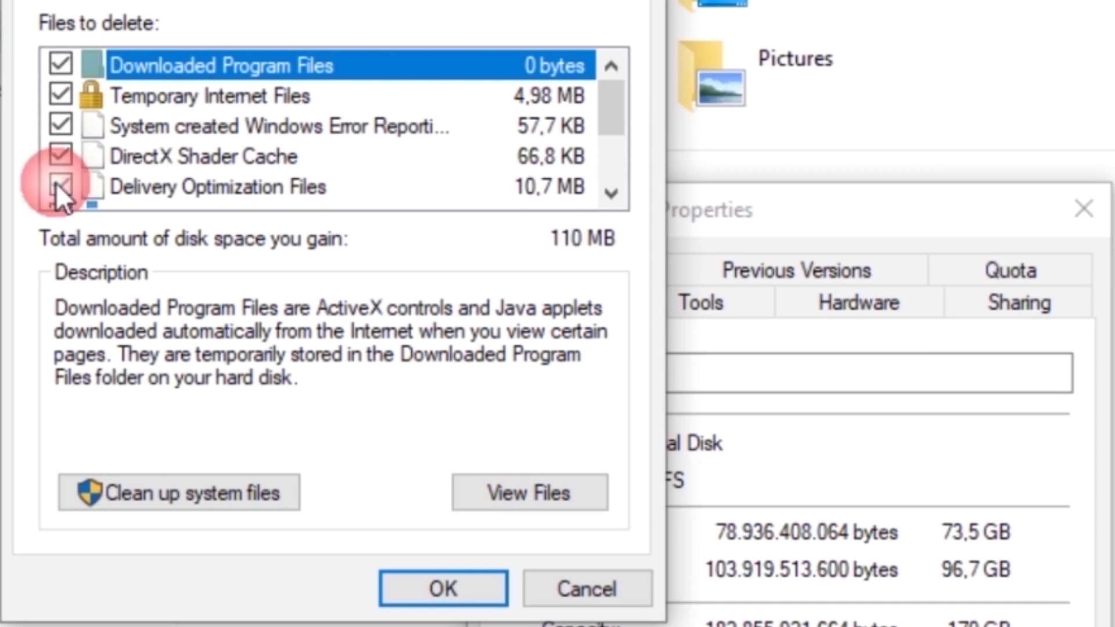
drag(610, 119, 609, 146)
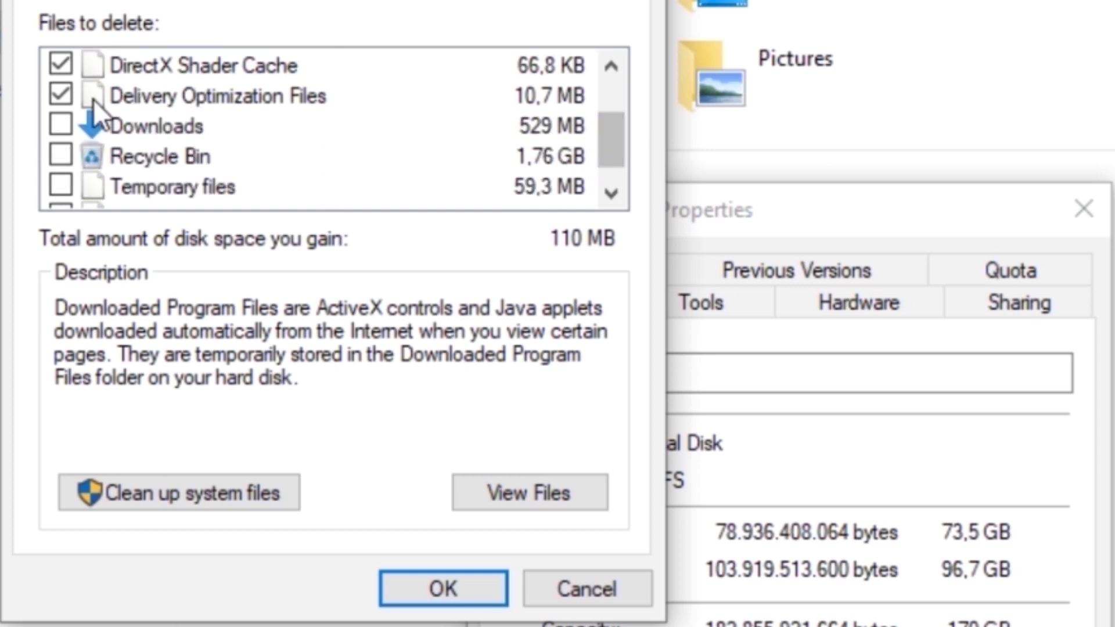
click(61, 124)
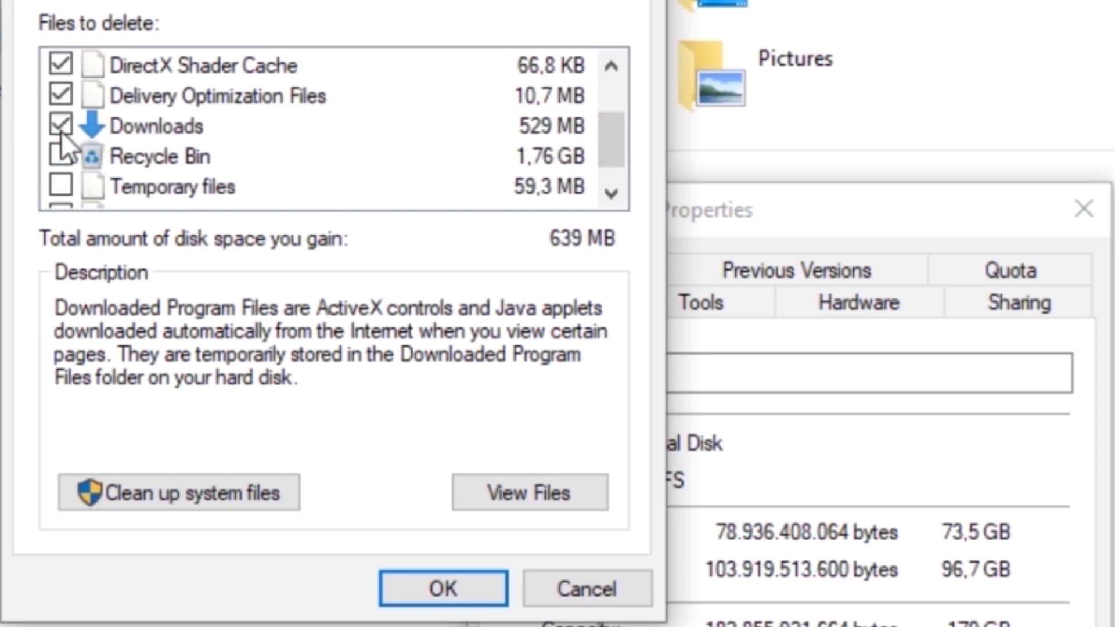
click(61, 150)
click(61, 185)
click(61, 207)
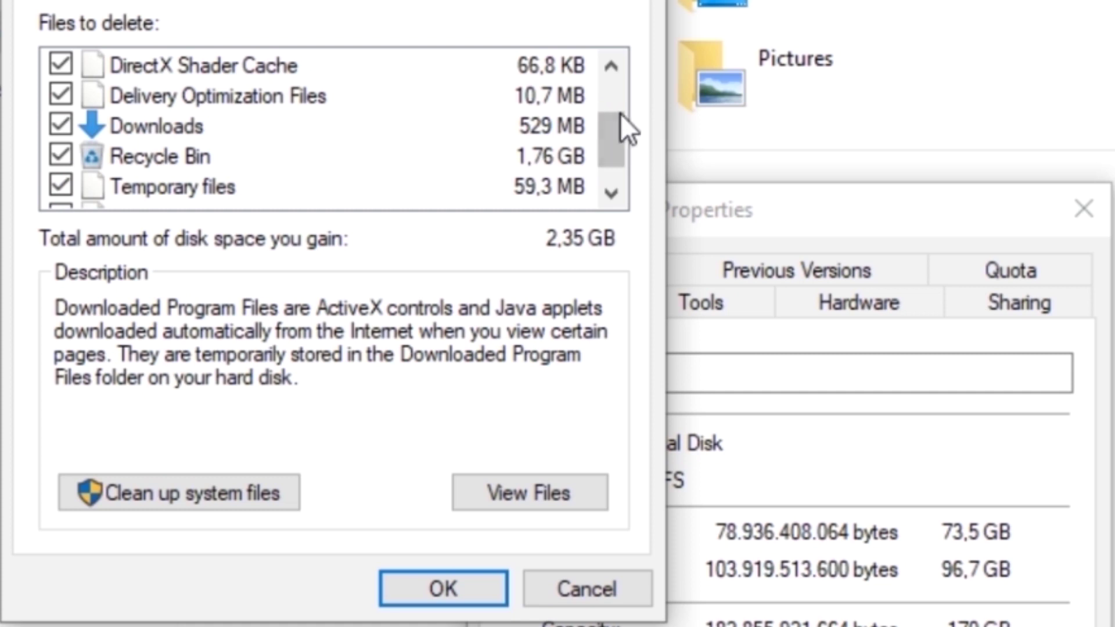
drag(611, 115, 611, 127)
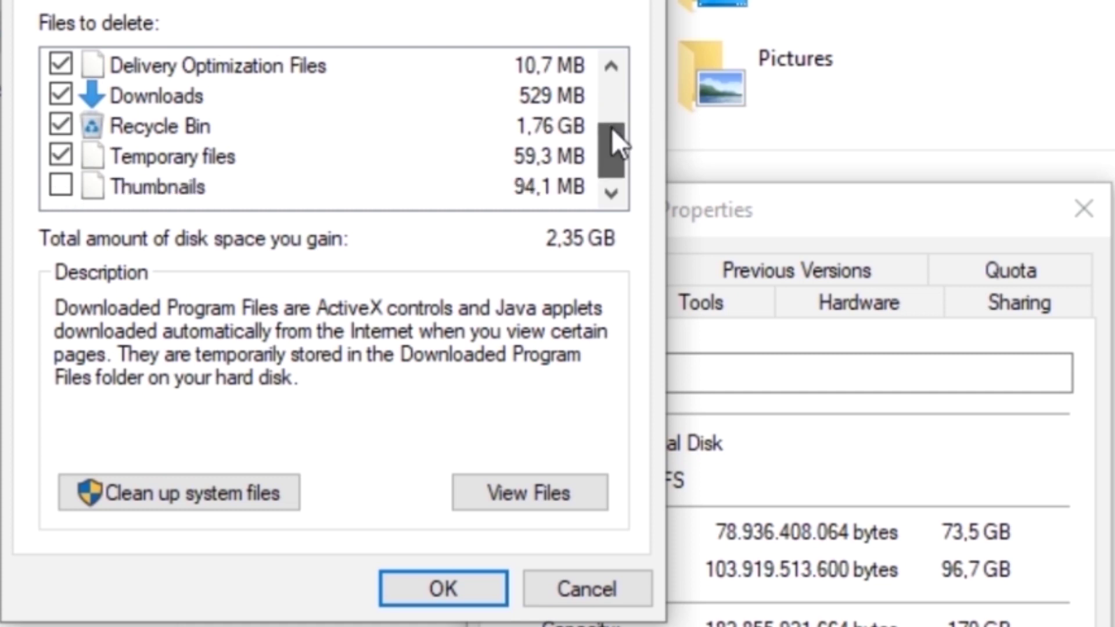
click(60, 184)
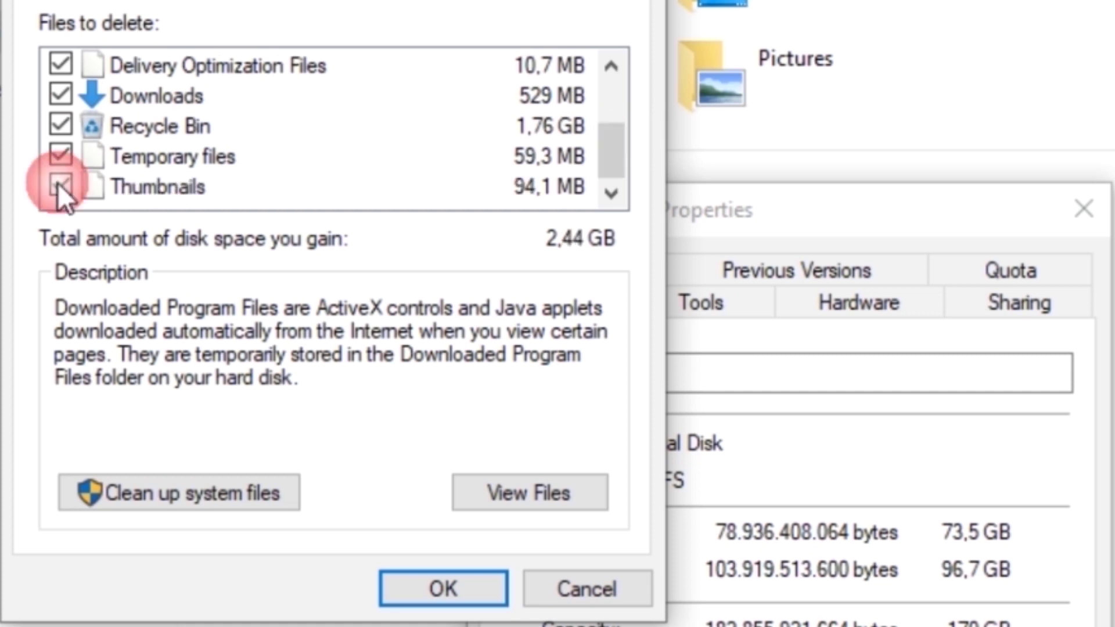
Rescan drive C: including system files and select Windows Update Cleanup, Windows Defender Antivirus, System error memory dump files, DirectX Shader Cache and Delivery Optimization Files
click(220, 501)
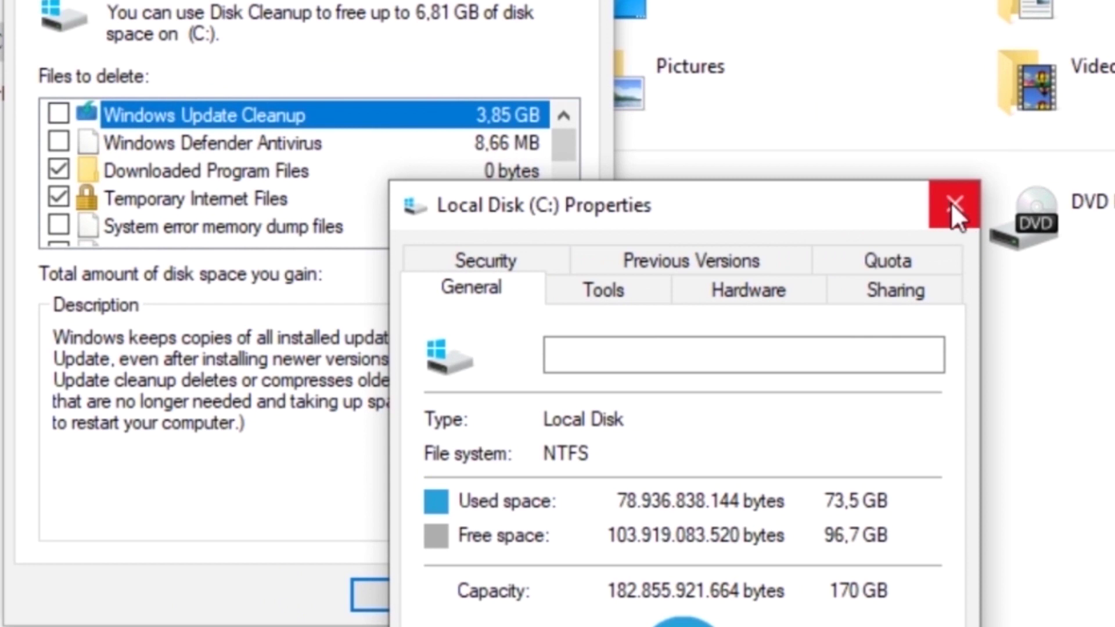
click(952, 205)
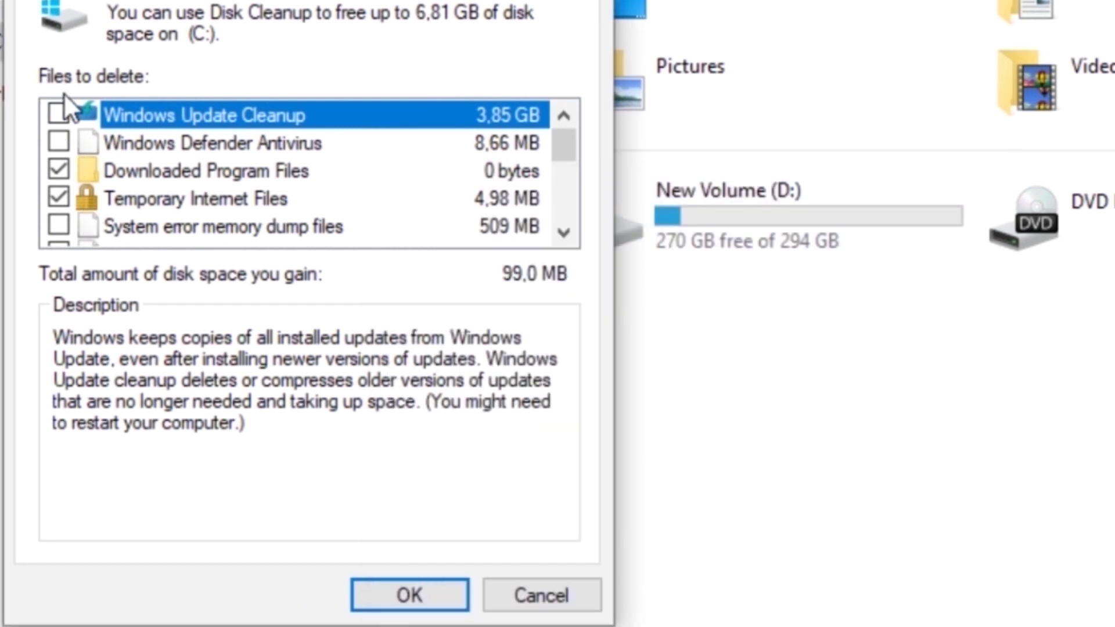
click(58, 116)
click(58, 141)
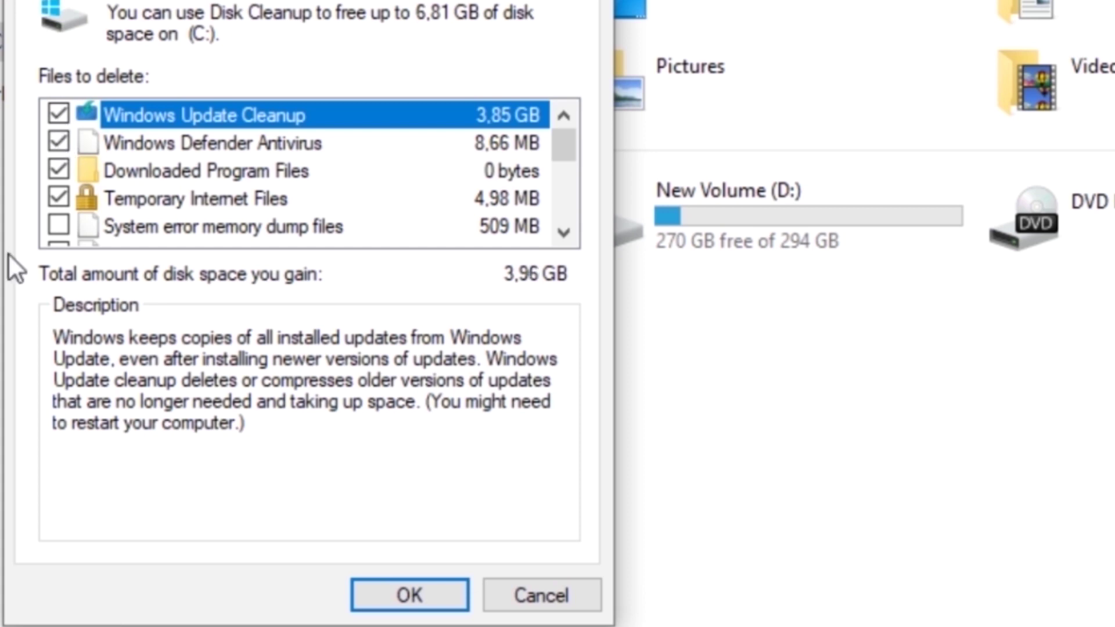
click(56, 227)
drag(578, 140, 572, 161)
click(59, 225)
drag(562, 153, 562, 174)
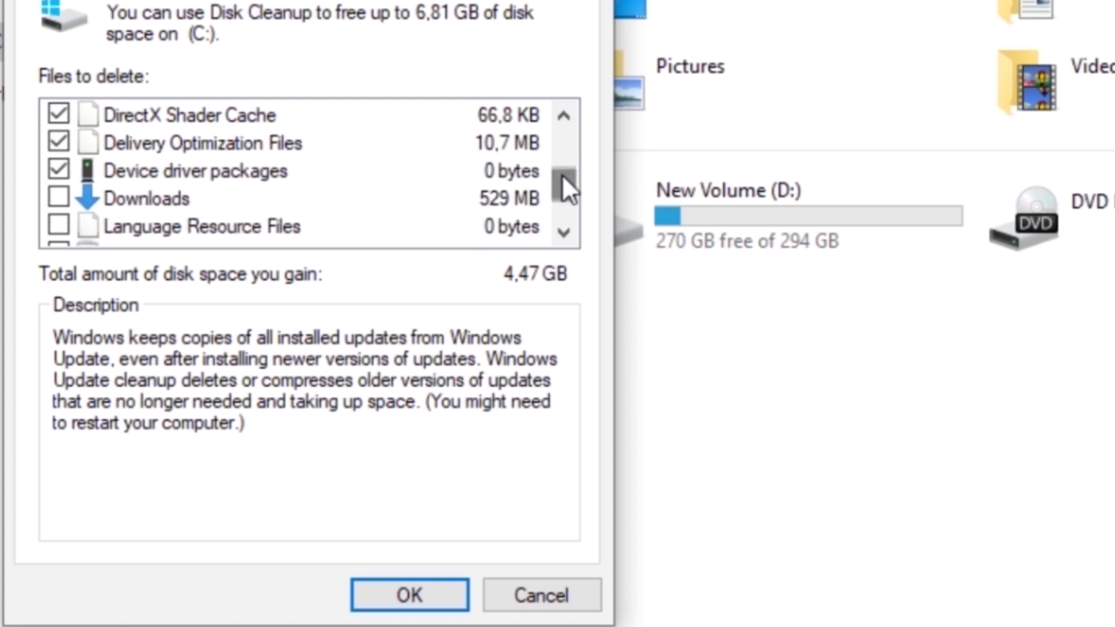
Add Downloads, Language Resource Files, Recycle Bin and Temporary files to the cleanup selection and permanently delete all selected files
click(58, 198)
click(60, 227)
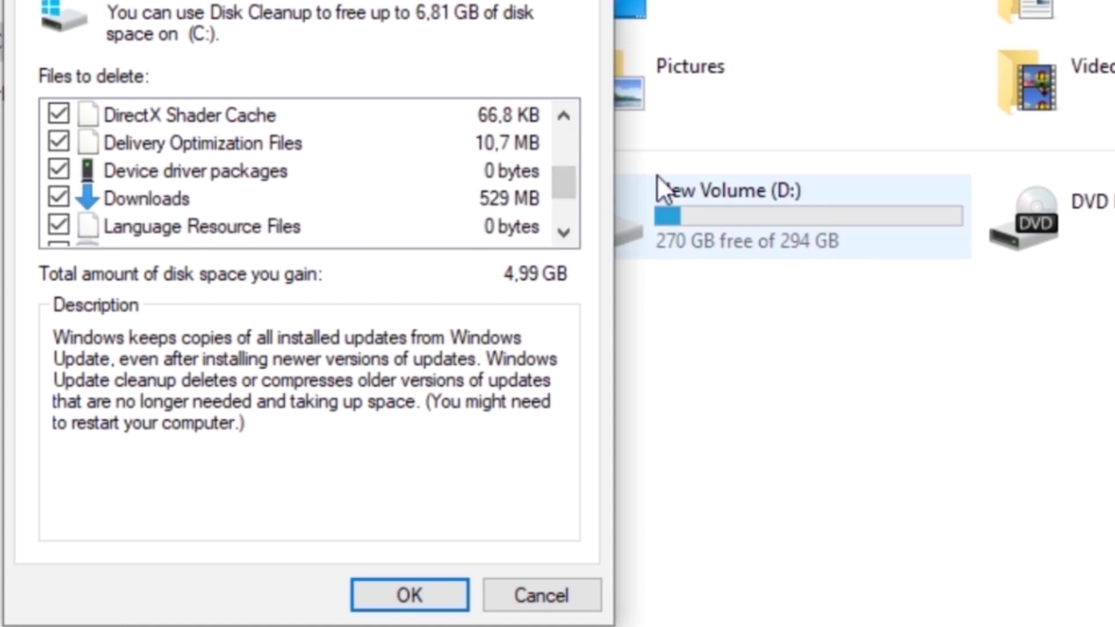
drag(569, 171, 568, 192)
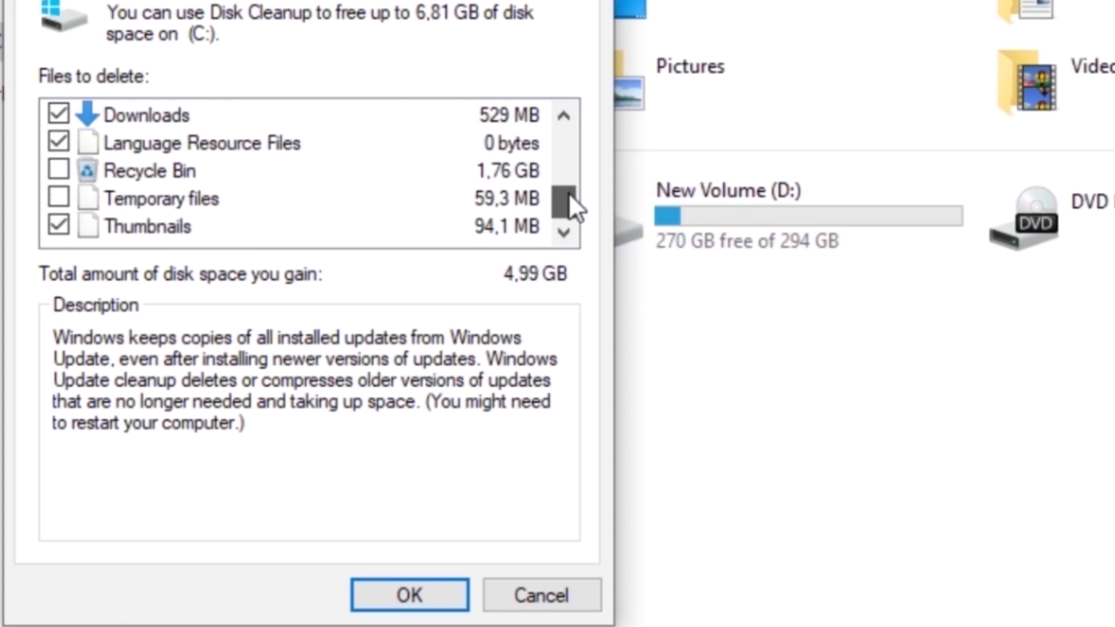
click(56, 172)
click(60, 200)
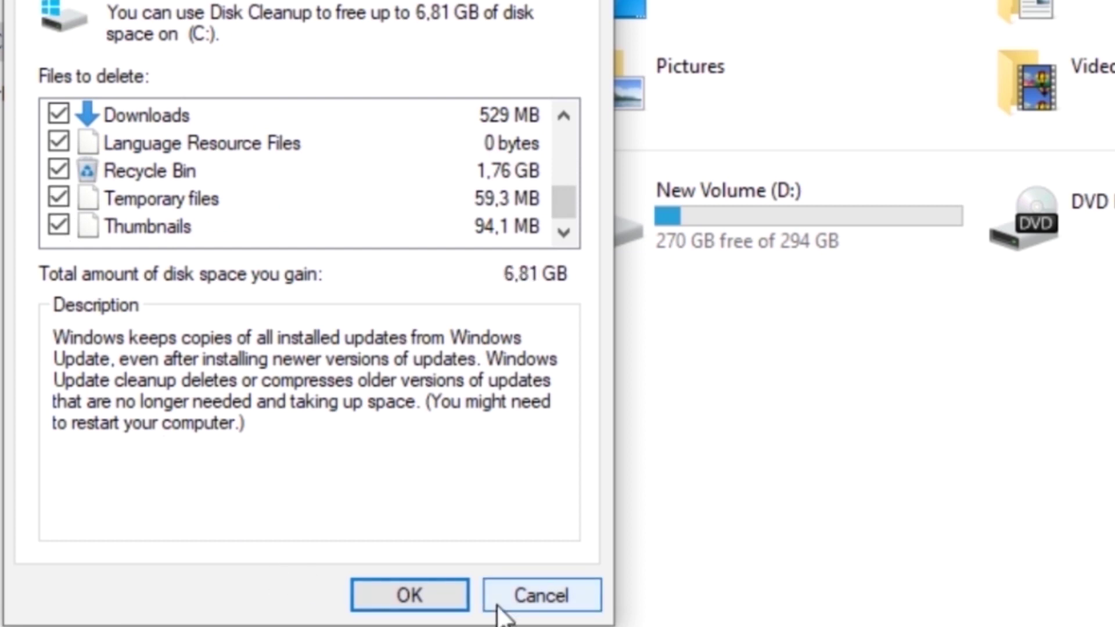
click(410, 593)
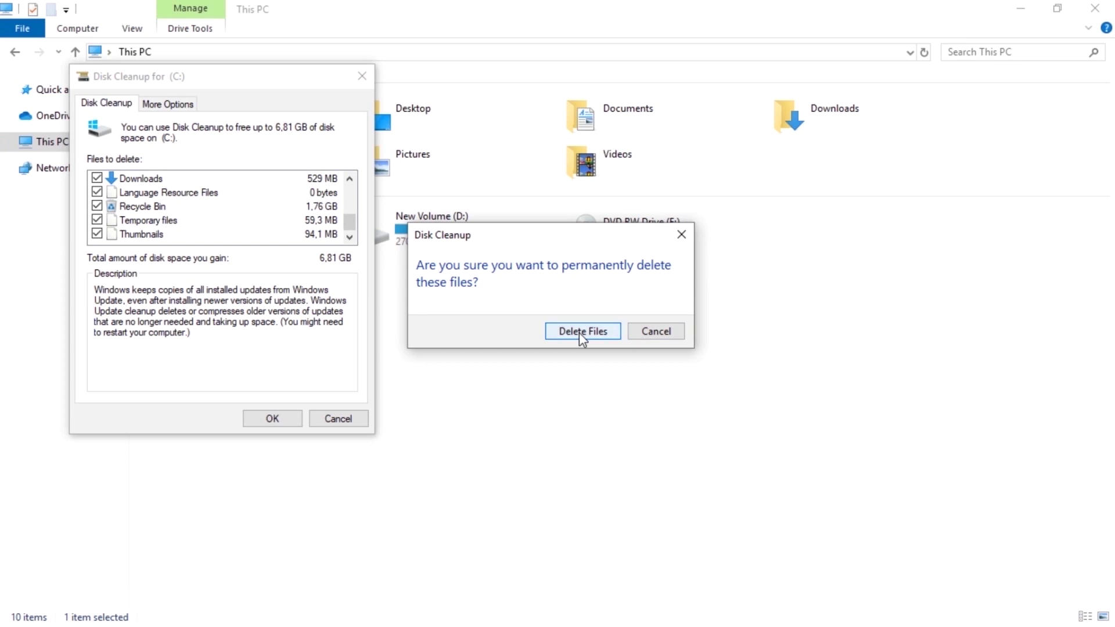
click(579, 332)
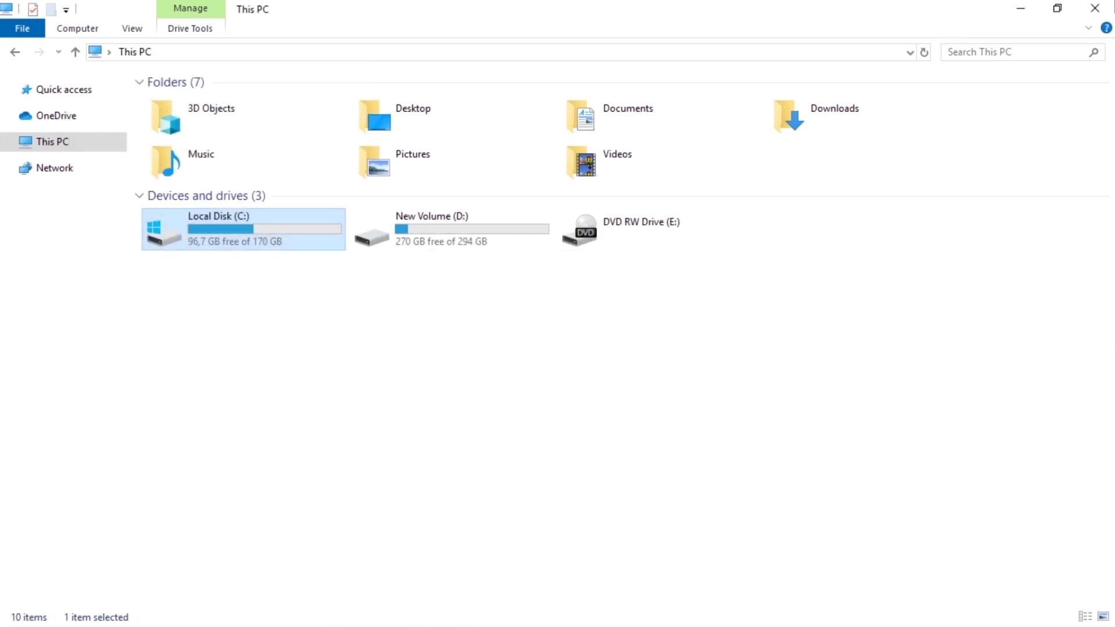
Minimize the current window and check the free space of drives C: and D: under This PC in a new File Explorer window
click(1024, 10)
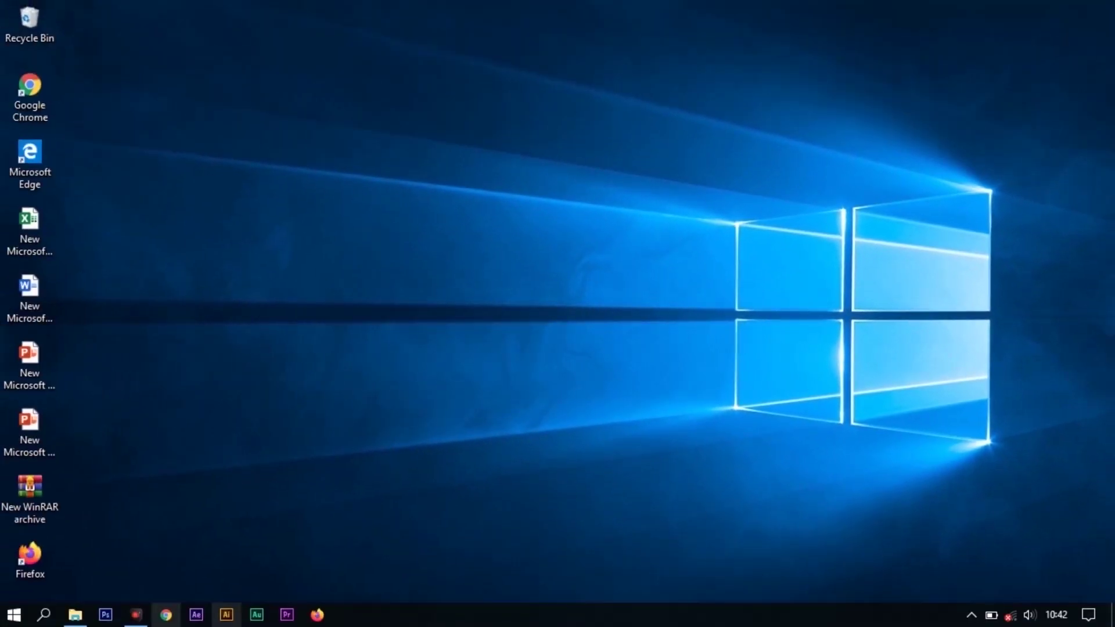
key(super+e)
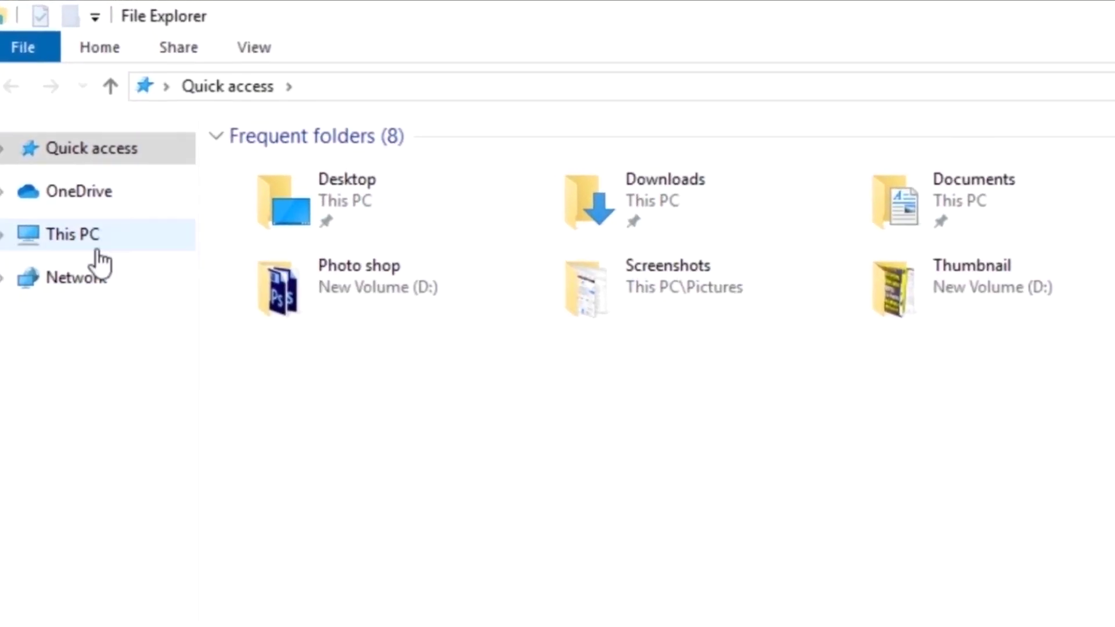
click(93, 244)
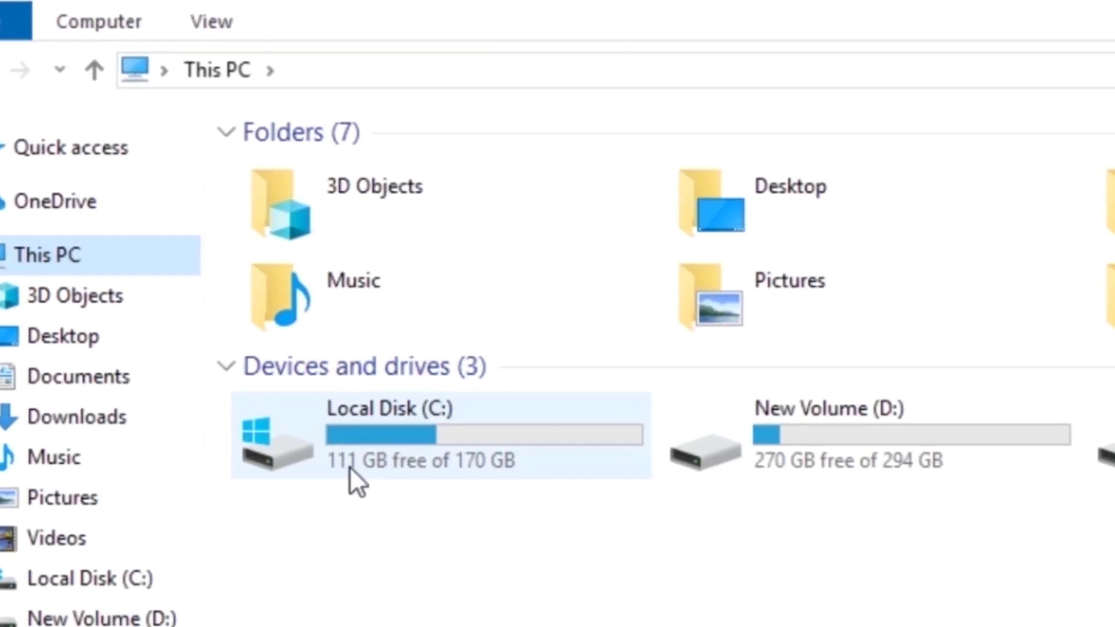
mouse_move(423, 483)
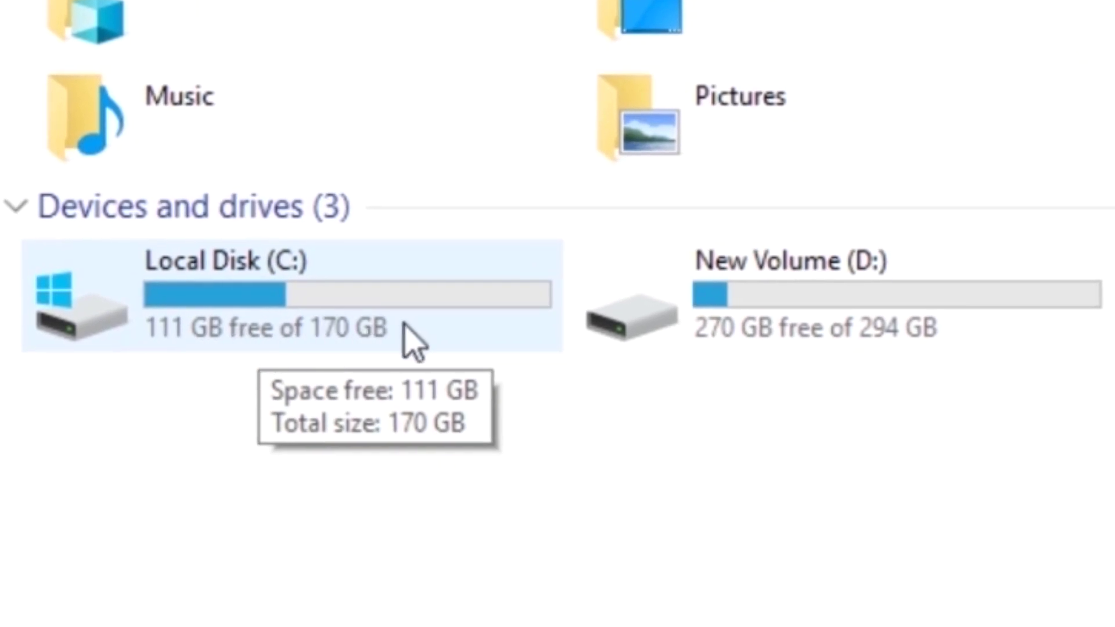
mouse_move(934, 319)
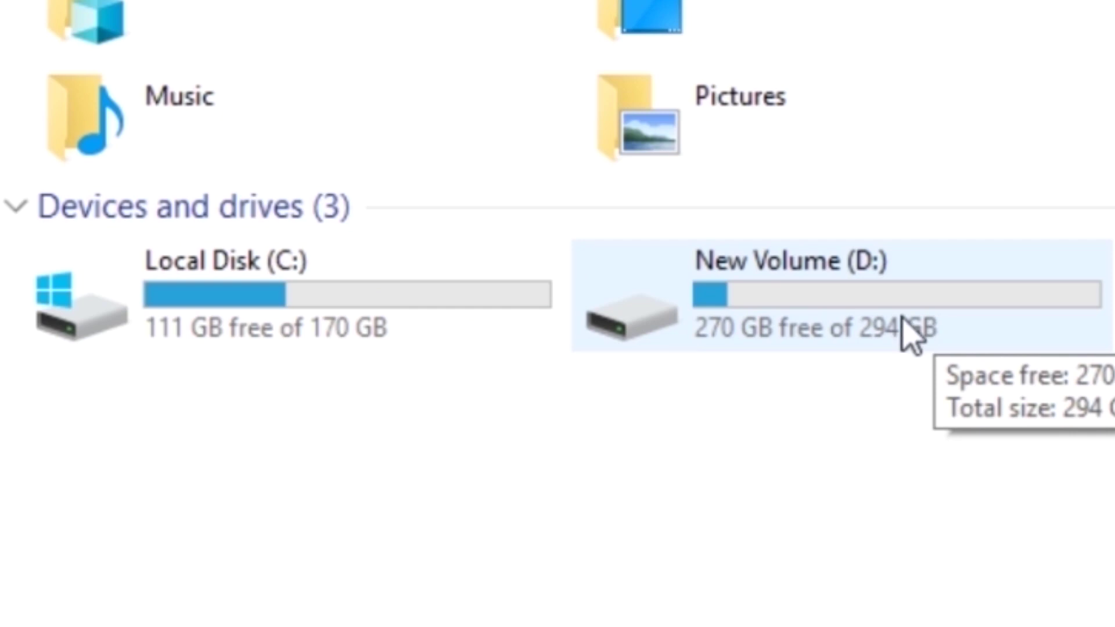